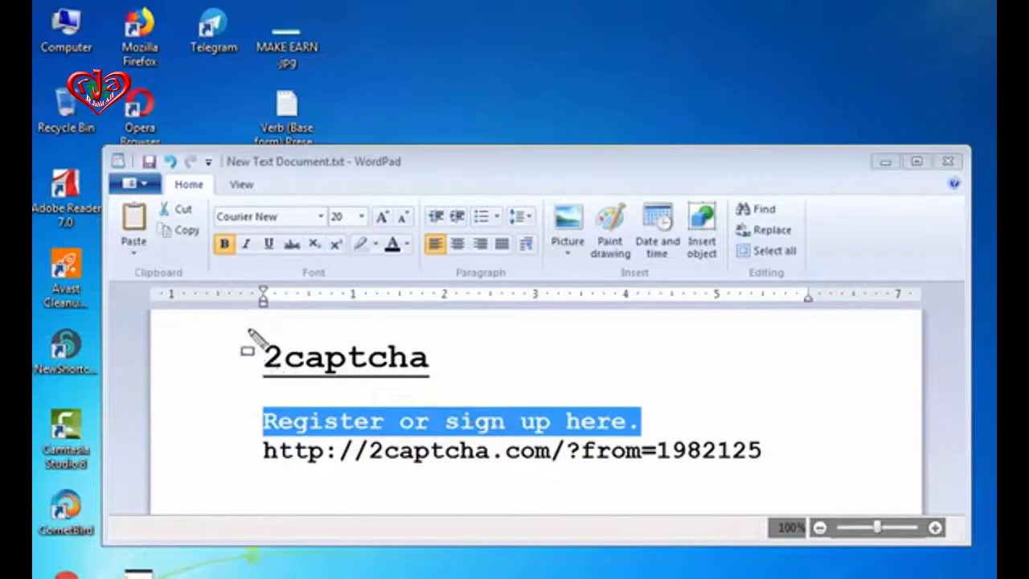
Select the whole 2captcha.com sign-up link line in the WordPad note
{"action": "mouse_move", "coordinate": [242, 321]}
{"action": "left_mouse_down"}
{"action": "mouse_move", "coordinate": [483, 389]}
{"action": "mouse_move", "coordinate": [457, 395]}
{"action": "left_mouse_up"}
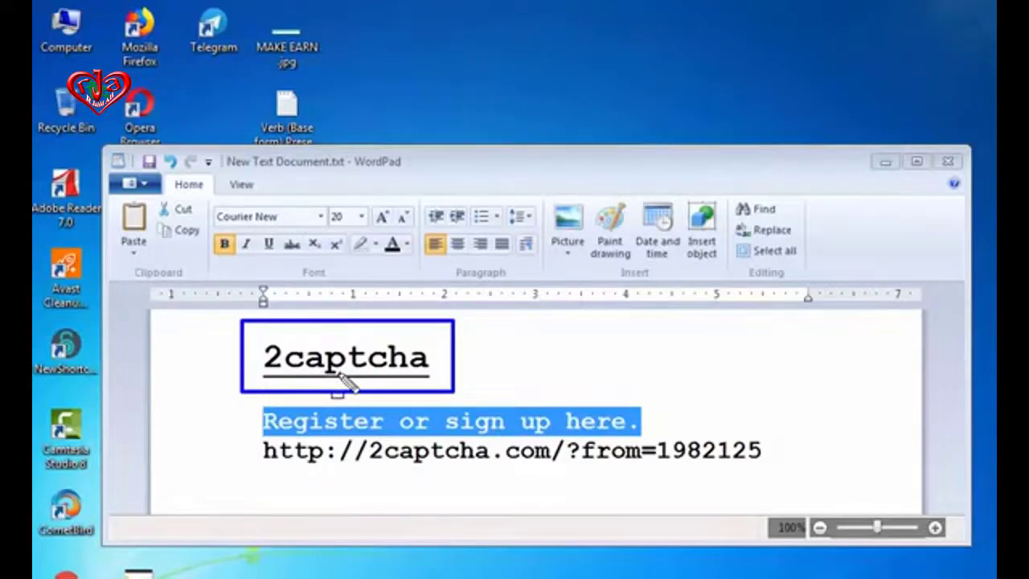
{"action": "mouse_move", "coordinate": [338, 375]}
{"action": "left_mouse_down"}
{"action": "mouse_move", "coordinate": [271, 444]}
{"action": "mouse_move", "coordinate": [766, 473]}
{"action": "left_mouse_up"}
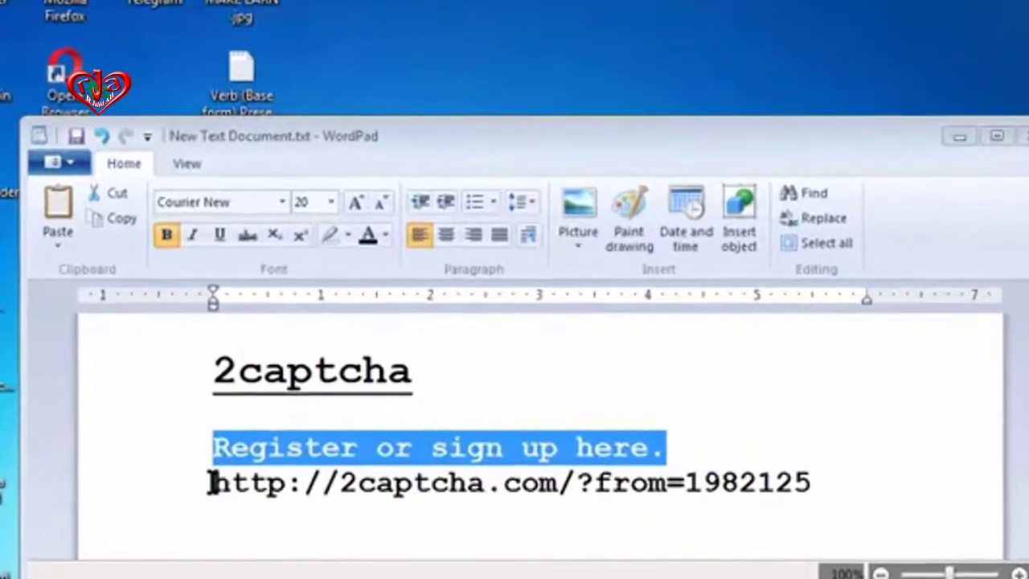
{"action": "left_click", "coordinate": [230, 483]}
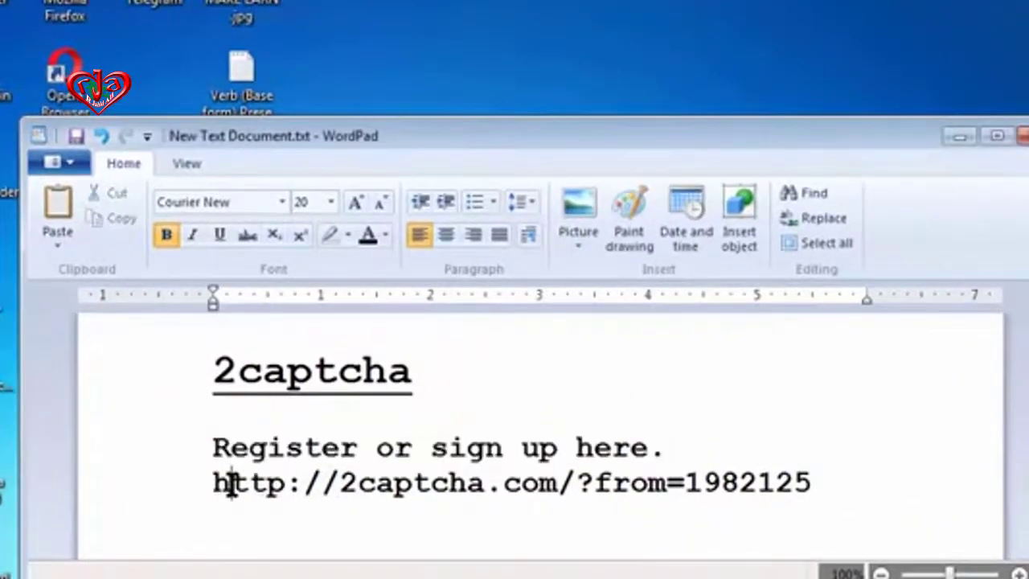
{"action": "left_click_drag", "start_coordinate": [217, 484], "coordinate": [770, 489]}
{"action": "key", "text": "ctrl+c"}
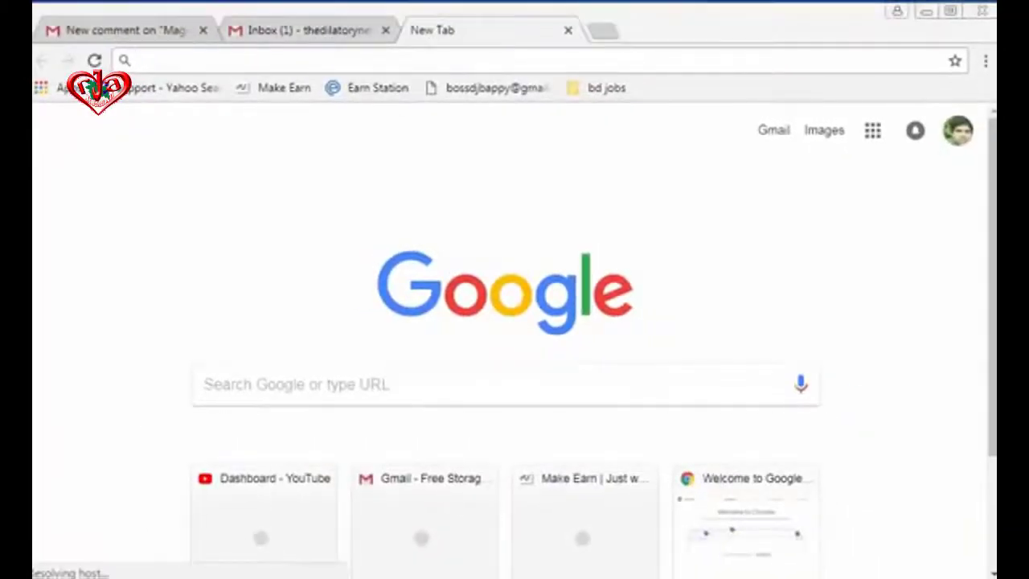
Load the copied 2captcha sign-up link in the new Chrome tab's address bar
{"action": "left_click_drag", "start_coordinate": [115, 51], "coordinate": [713, 72]}
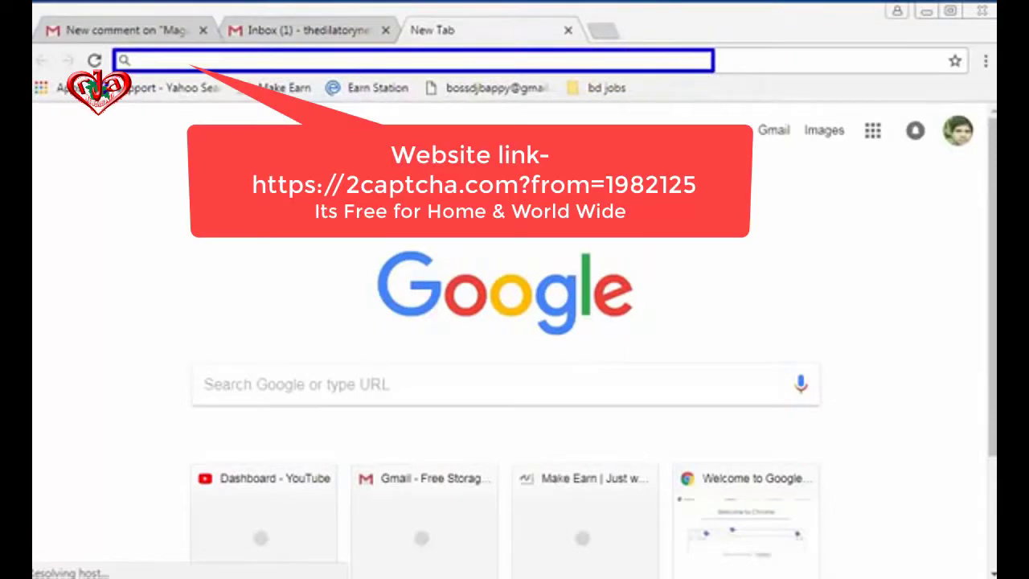
{"action": "left_click", "coordinate": [232, 65]}
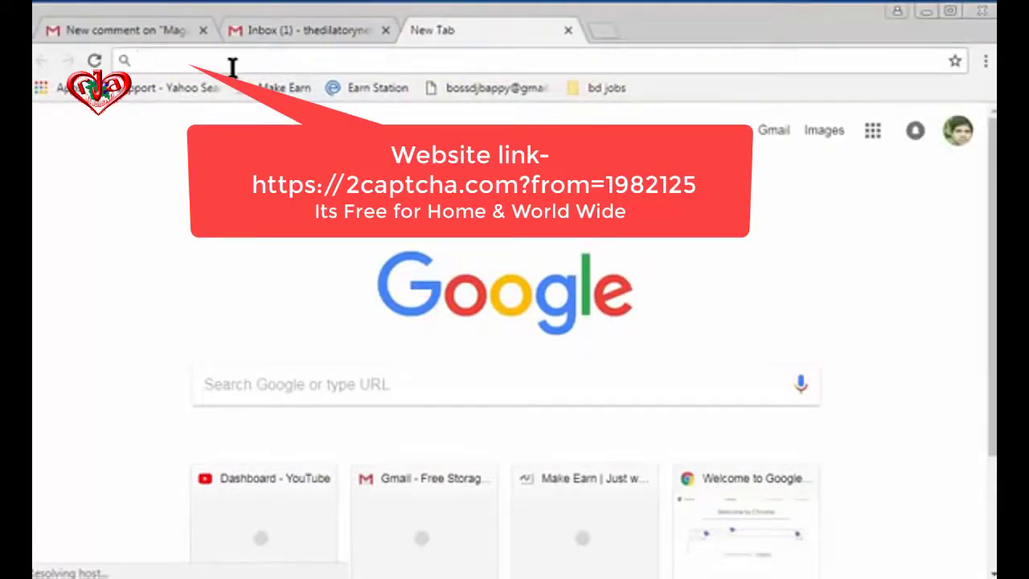
{"action": "key", "text": "ctrl+v"}
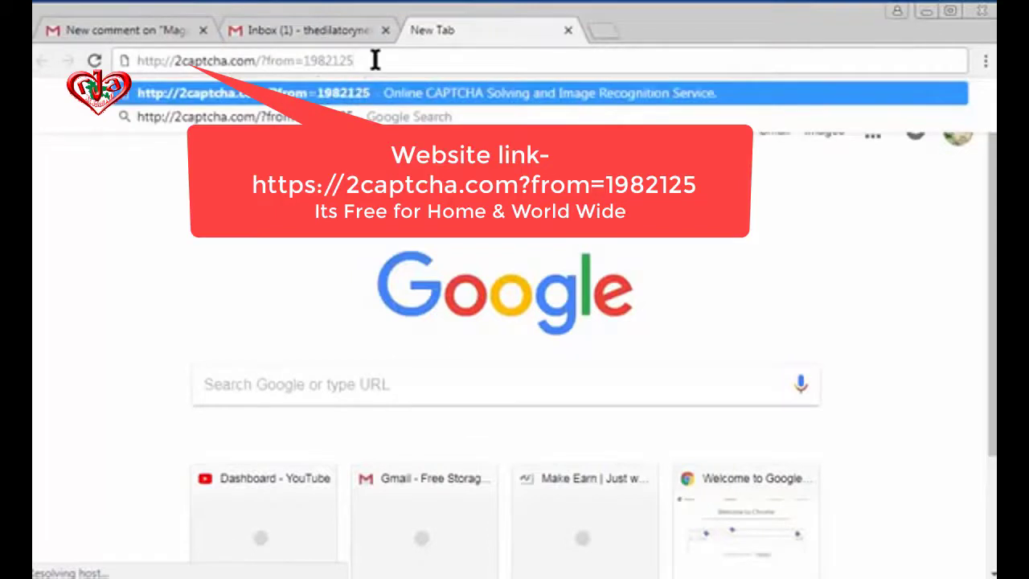
{"action": "key", "text": "Return"}
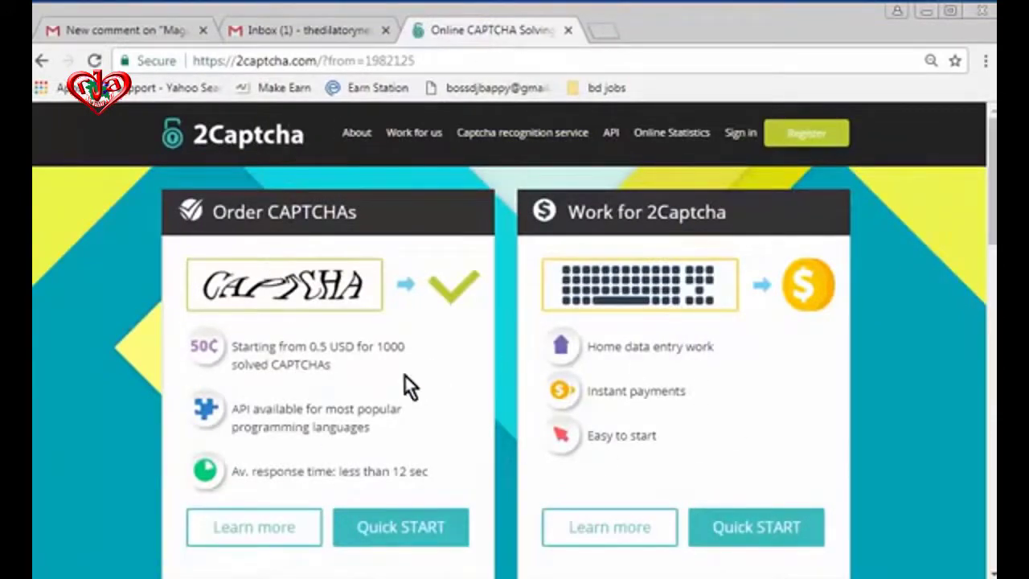
Scroll up and down through the 2Captcha home page to review its offerings
{"action": "scroll", "coordinate": [387, 406], "scroll_direction": "down", "scroll_amount": 3}
{"action": "scroll", "coordinate": [390, 411], "scroll_direction": "down", "scroll_amount": 5}
{"action": "scroll", "coordinate": [391, 412], "scroll_direction": "down", "scroll_amount": 5}
{"action": "scroll", "coordinate": [391, 412], "scroll_direction": "up", "scroll_amount": 5}
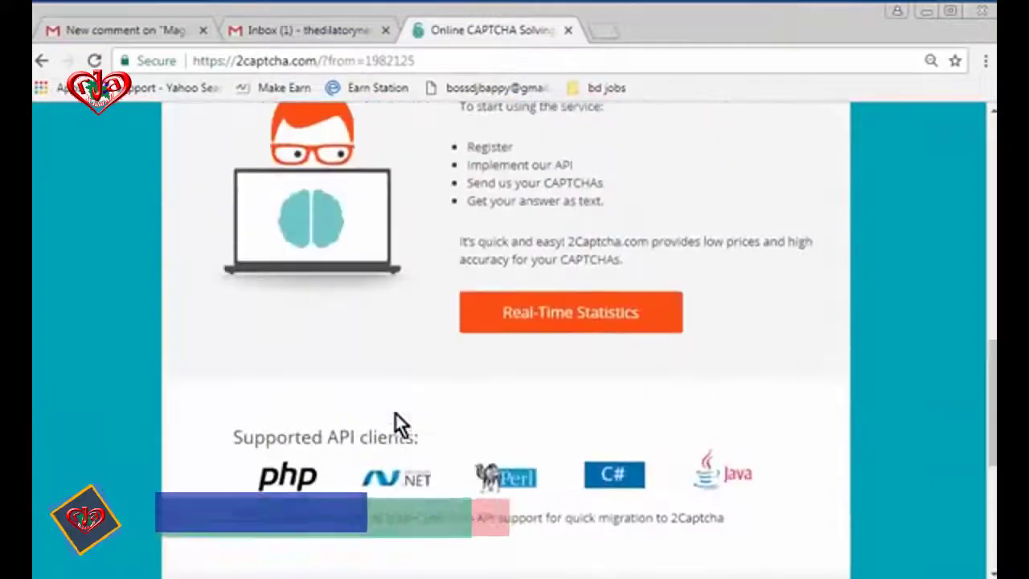
{"action": "scroll", "coordinate": [630, 449], "scroll_direction": "down", "scroll_amount": 4}
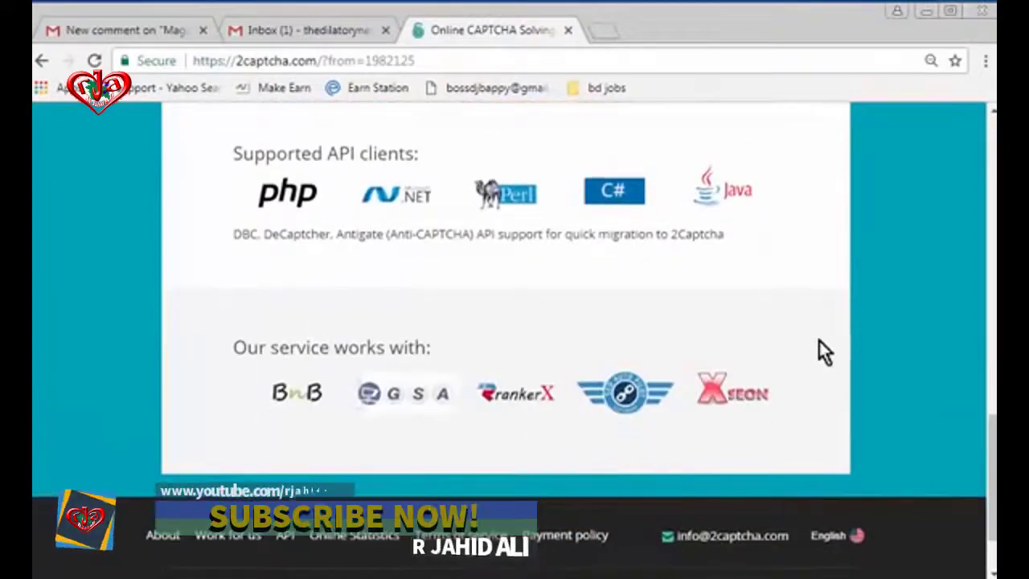
{"action": "scroll", "coordinate": [826, 385], "scroll_direction": "up", "scroll_amount": 1}
{"action": "scroll", "coordinate": [826, 385], "scroll_direction": "up", "scroll_amount": 2}
{"action": "scroll", "coordinate": [826, 385], "scroll_direction": "up", "scroll_amount": 3}
{"action": "scroll", "coordinate": [826, 386], "scroll_direction": "up", "scroll_amount": 3}
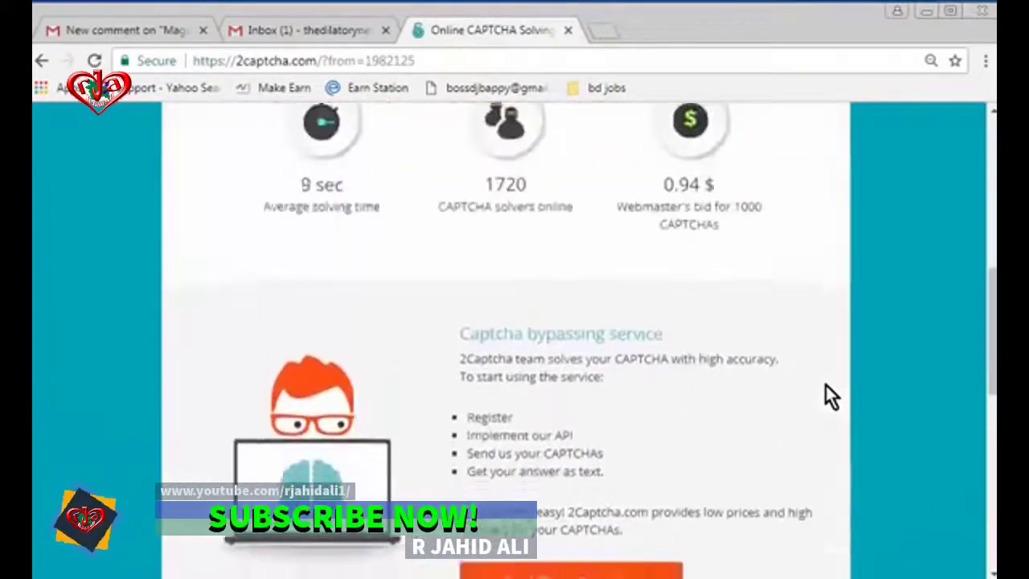
{"action": "scroll", "coordinate": [825, 385], "scroll_direction": "down", "scroll_amount": 3}
{"action": "scroll", "coordinate": [827, 384], "scroll_direction": "down", "scroll_amount": 3}
{"action": "scroll", "coordinate": [827, 384], "scroll_direction": "down", "scroll_amount": 2}
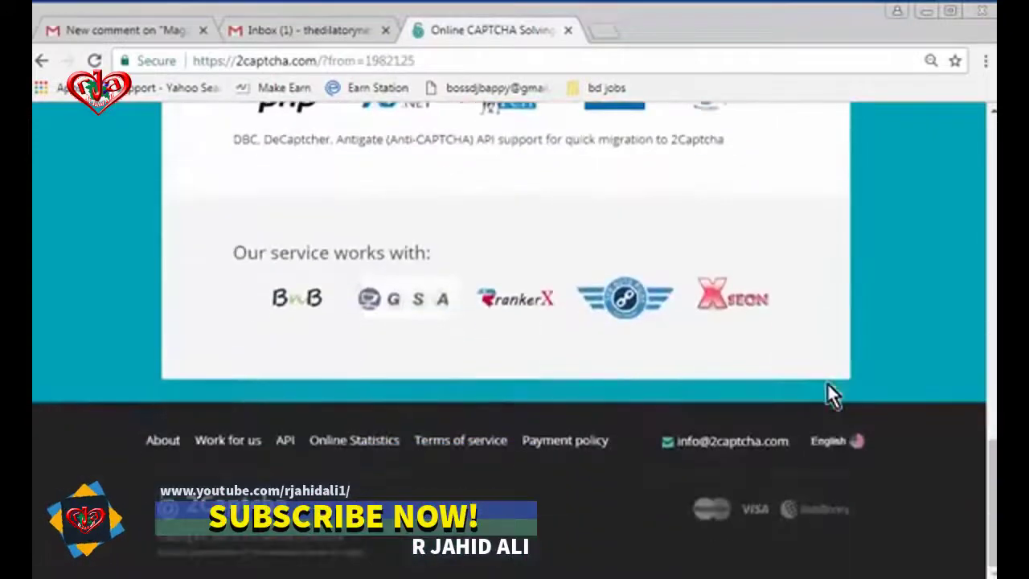
{"action": "scroll", "coordinate": [826, 382], "scroll_direction": "up", "scroll_amount": 2}
{"action": "scroll", "coordinate": [826, 382], "scroll_direction": "up", "scroll_amount": 4}
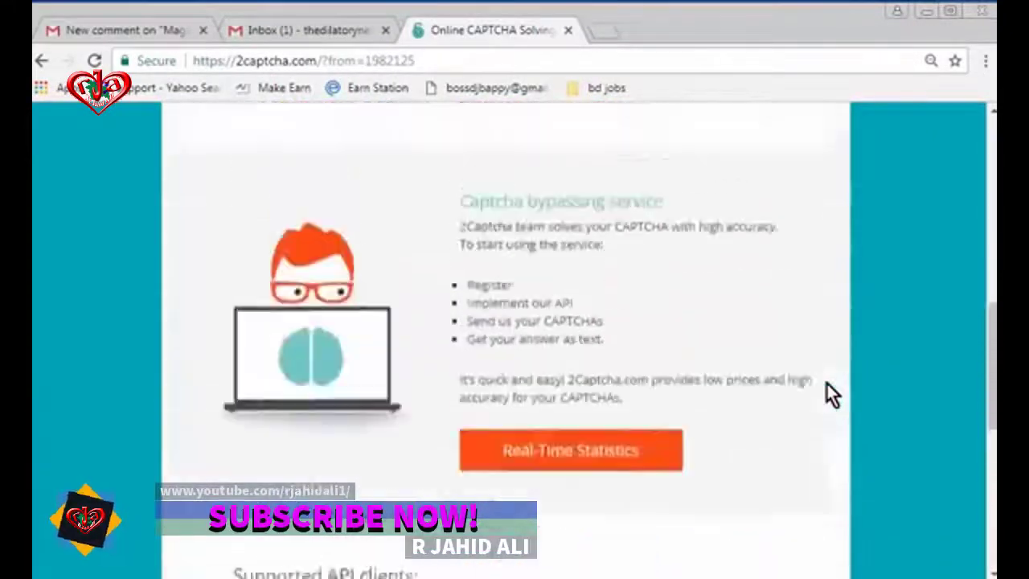
{"action": "scroll", "coordinate": [827, 383], "scroll_direction": "up", "scroll_amount": 5}
{"action": "scroll", "coordinate": [832, 394], "scroll_direction": "up", "scroll_amount": 4}
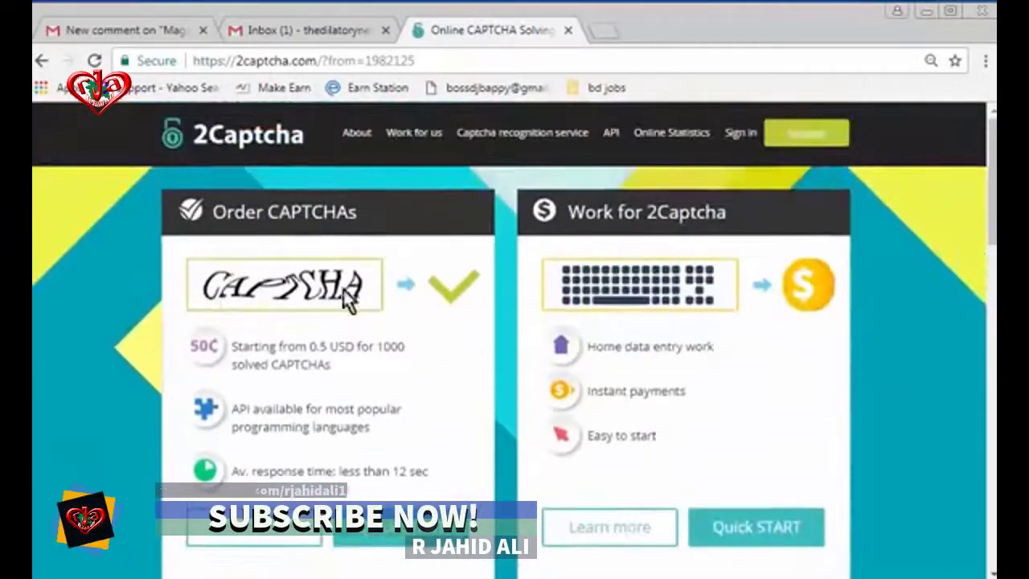
{"action": "scroll", "coordinate": [608, 372], "scroll_direction": "down", "scroll_amount": 5}
{"action": "scroll", "coordinate": [606, 373], "scroll_direction": "up", "scroll_amount": 1}
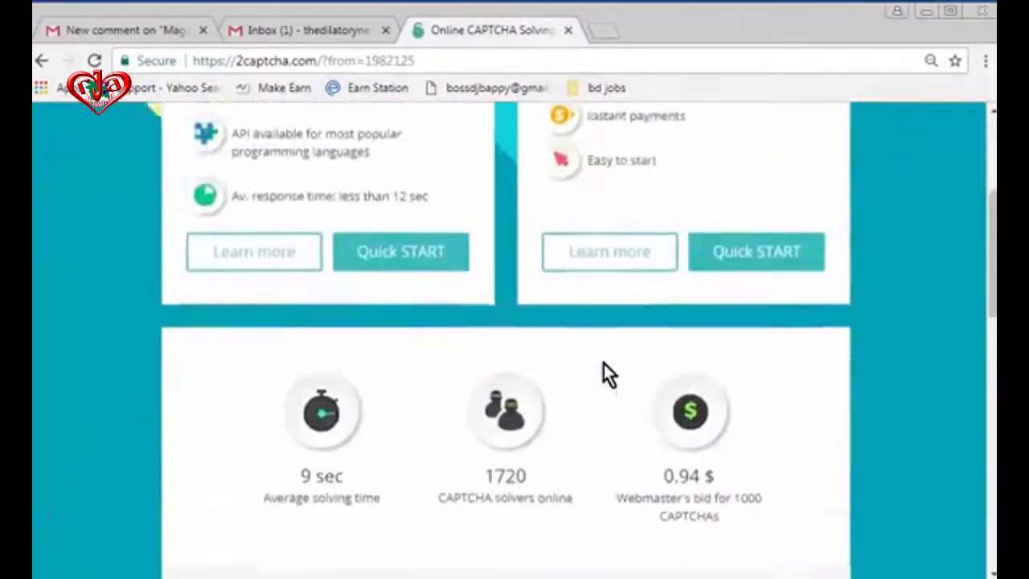
{"action": "scroll", "coordinate": [605, 372], "scroll_direction": "up", "scroll_amount": 3}
{"action": "scroll", "coordinate": [603, 371], "scroll_direction": "down", "scroll_amount": 4}
{"action": "scroll", "coordinate": [602, 372], "scroll_direction": "up", "scroll_amount": 5}
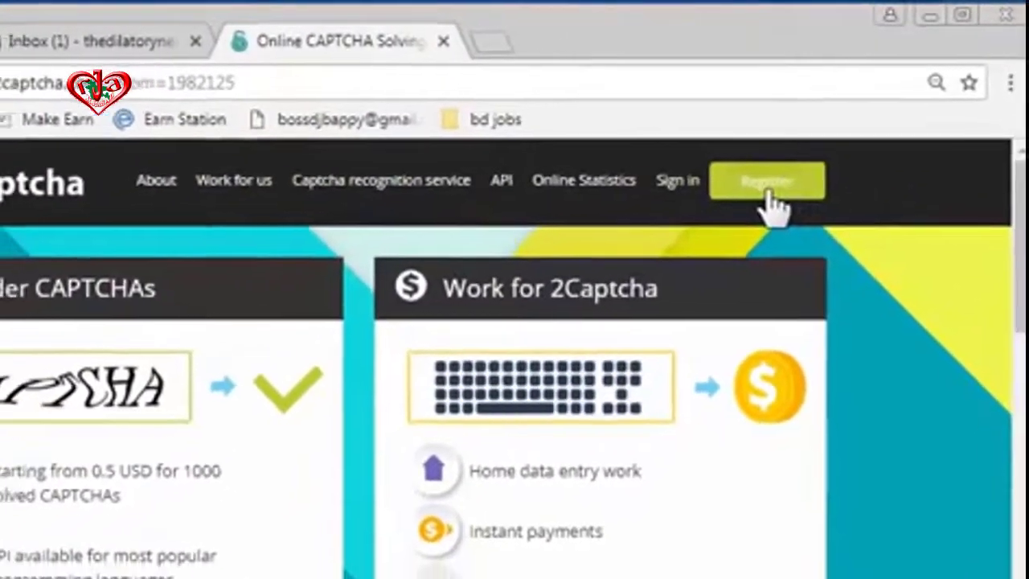
Open the Registration form and enter the account e-mail address and password
{"action": "left_click", "coordinate": [766, 183]}
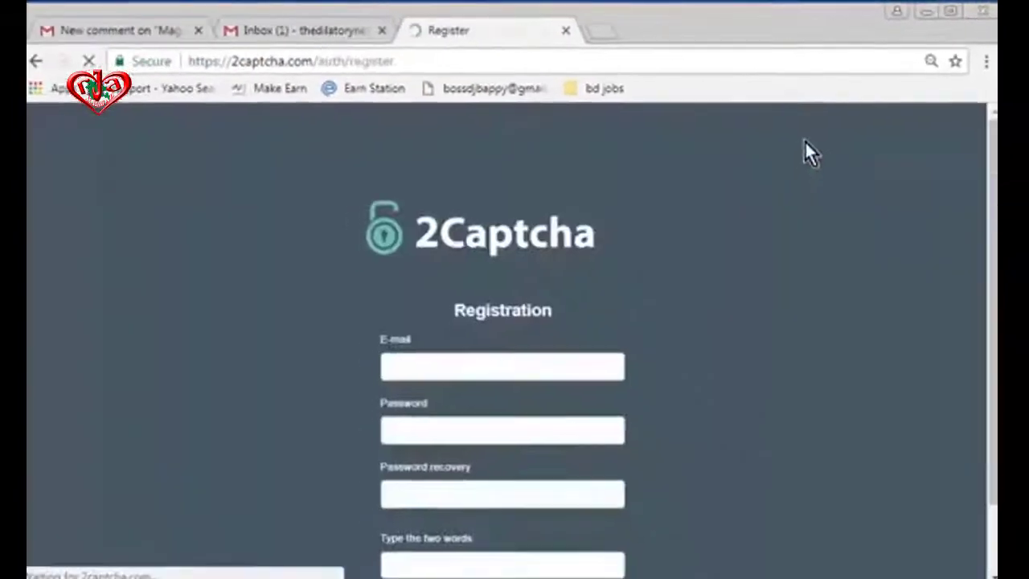
{"action": "left_click", "coordinate": [431, 365]}
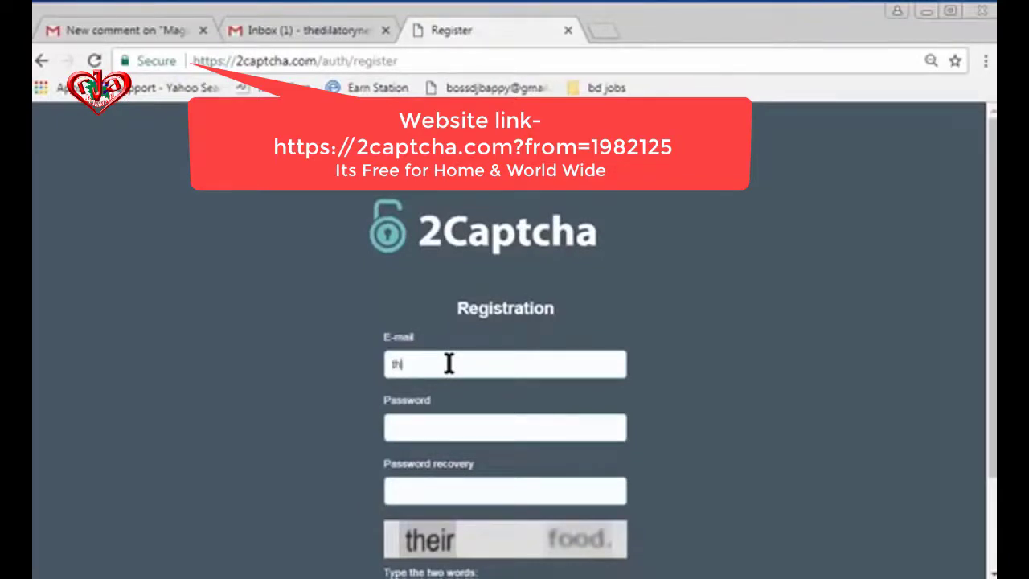
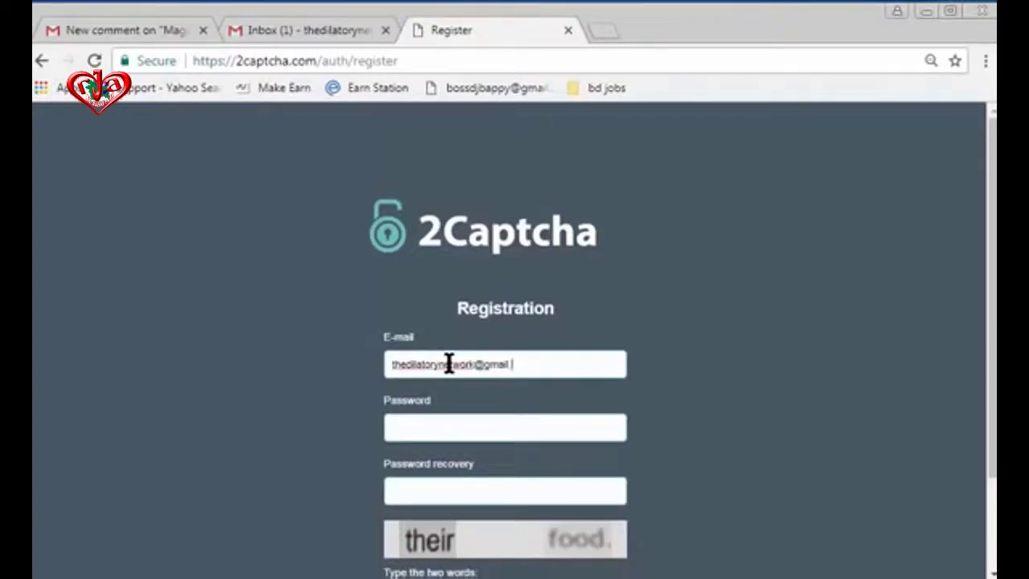
{"action": "left_click", "coordinate": [461, 426]}
{"action": "type", "text": "a"}
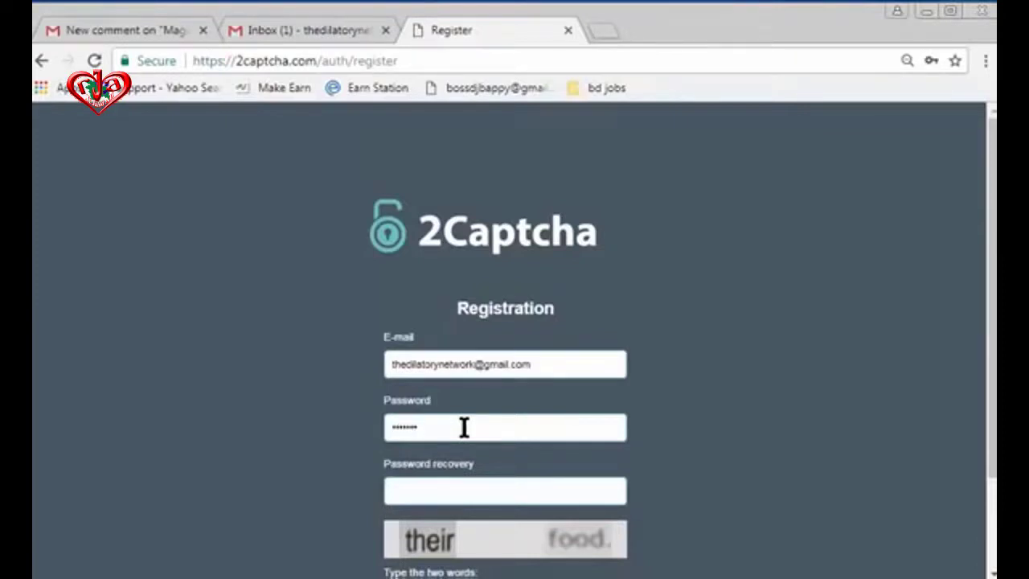
{"action": "left_click", "coordinate": [476, 490]}
{"action": "scroll", "coordinate": [483, 490], "scroll_direction": "down", "scroll_amount": 2}
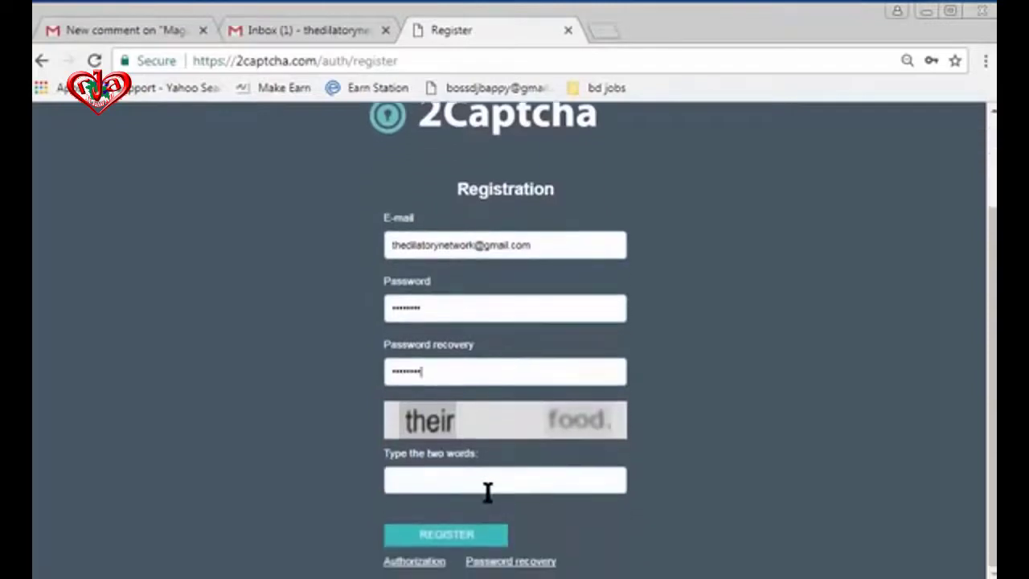
Answer the captcha with 'their food' and submit the registration form
{"action": "left_click", "coordinate": [484, 486]}
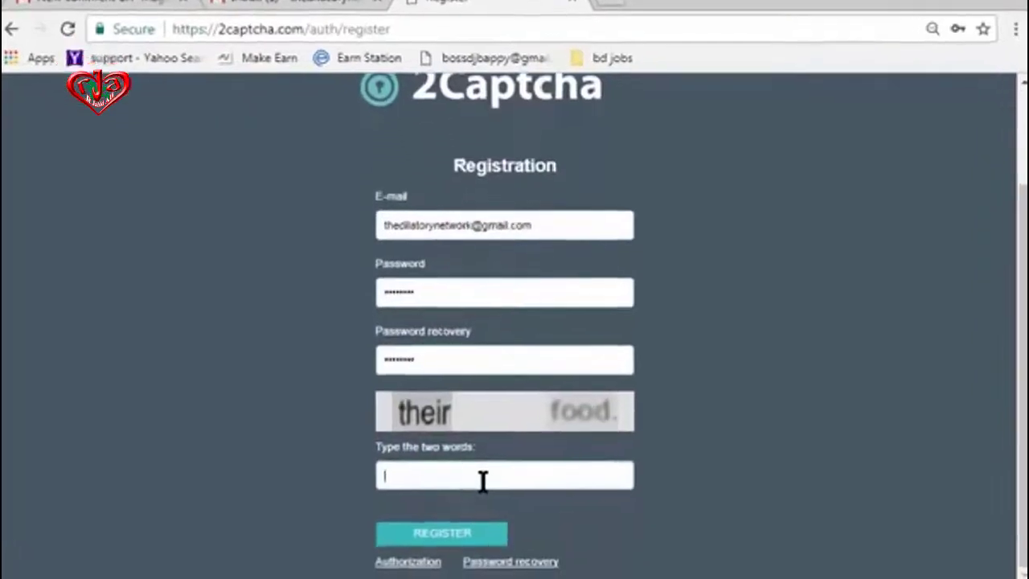
{"action": "type", "text": "thei"}
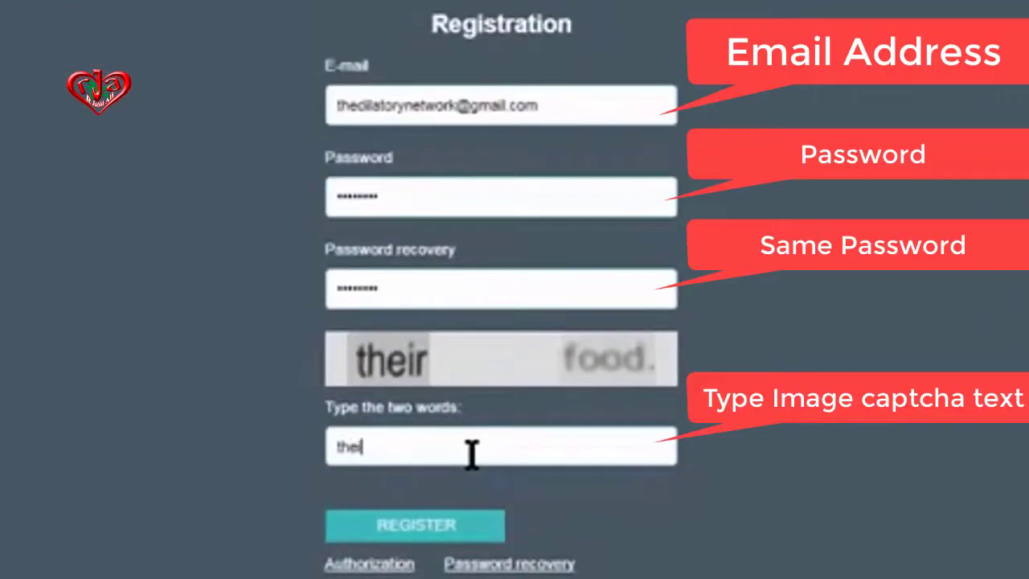
{"action": "type", "text": "r fo"}
{"action": "type", "text": "od"}
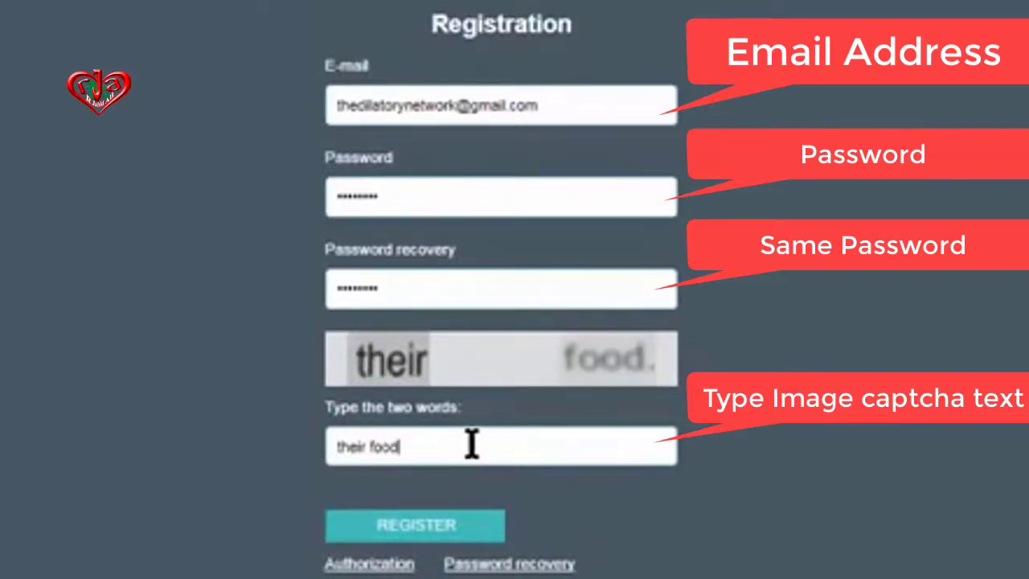
{"action": "left_click", "coordinate": [415, 531]}
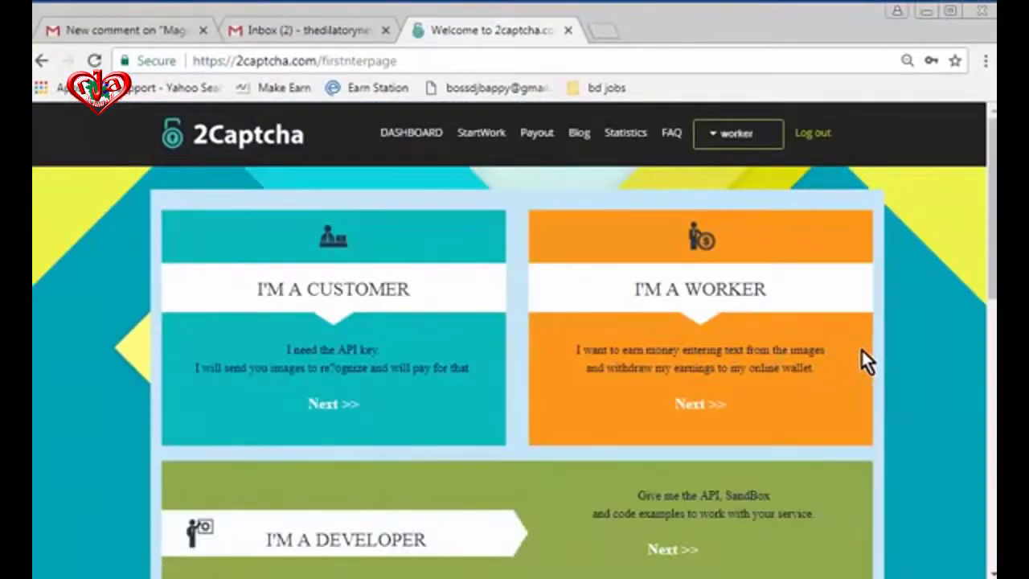
Browse the welcome page and choose Next in the I'M A DEVELOPER box
{"action": "scroll", "coordinate": [612, 321], "scroll_direction": "down", "scroll_amount": 2}
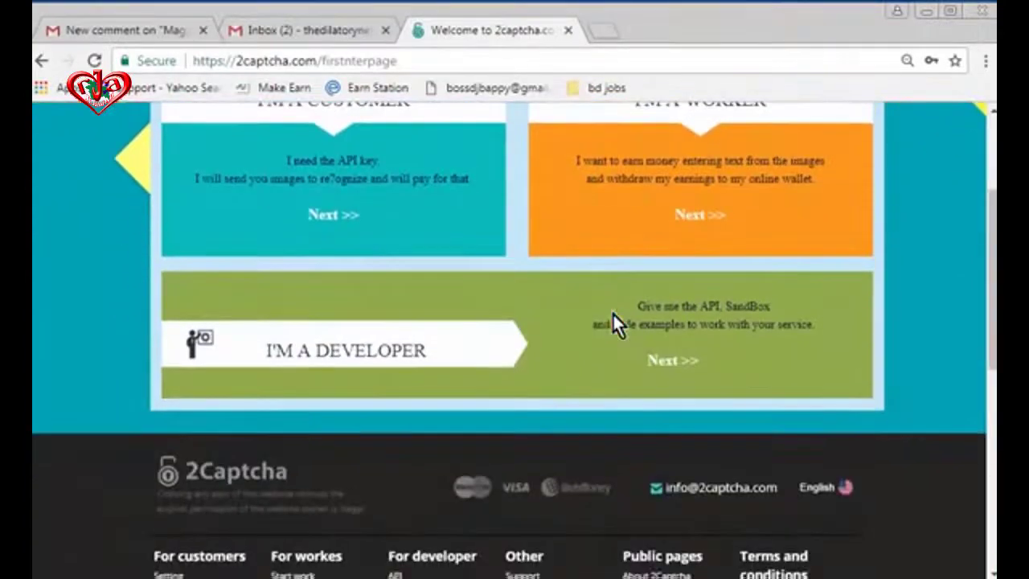
{"action": "scroll", "coordinate": [613, 322], "scroll_direction": "up", "scroll_amount": 3}
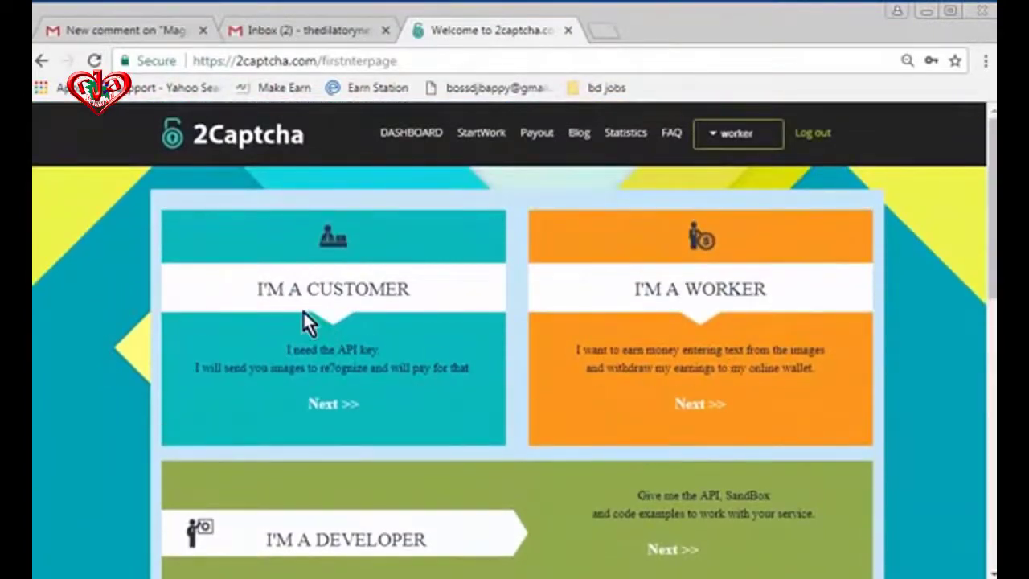
{"action": "scroll", "coordinate": [721, 345], "scroll_direction": "down", "scroll_amount": 1}
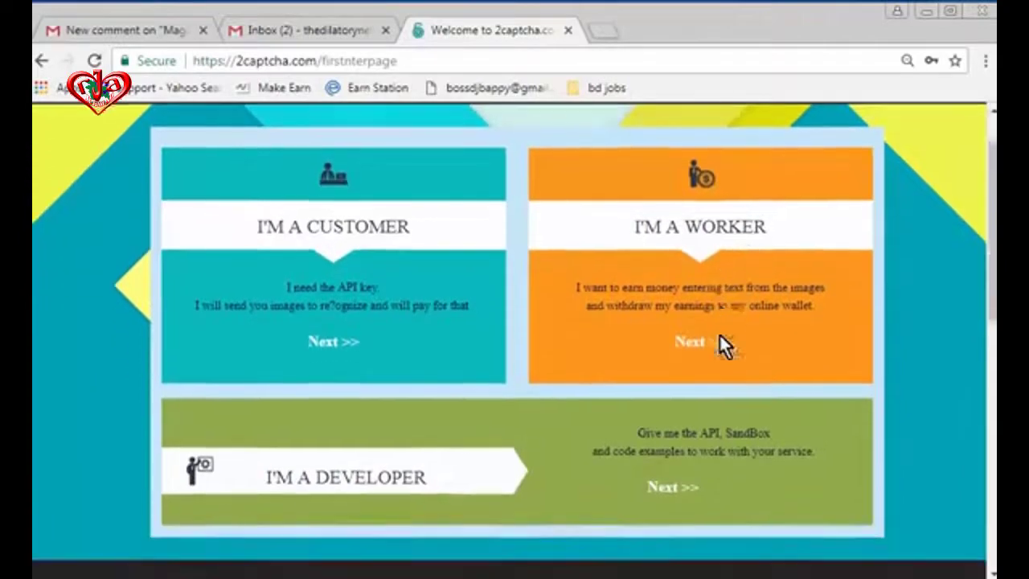
{"action": "scroll", "coordinate": [721, 345], "scroll_direction": "down", "scroll_amount": 5}
{"action": "scroll", "coordinate": [721, 356], "scroll_direction": "up", "scroll_amount": 4}
{"action": "scroll", "coordinate": [721, 350], "scroll_direction": "up", "scroll_amount": 2}
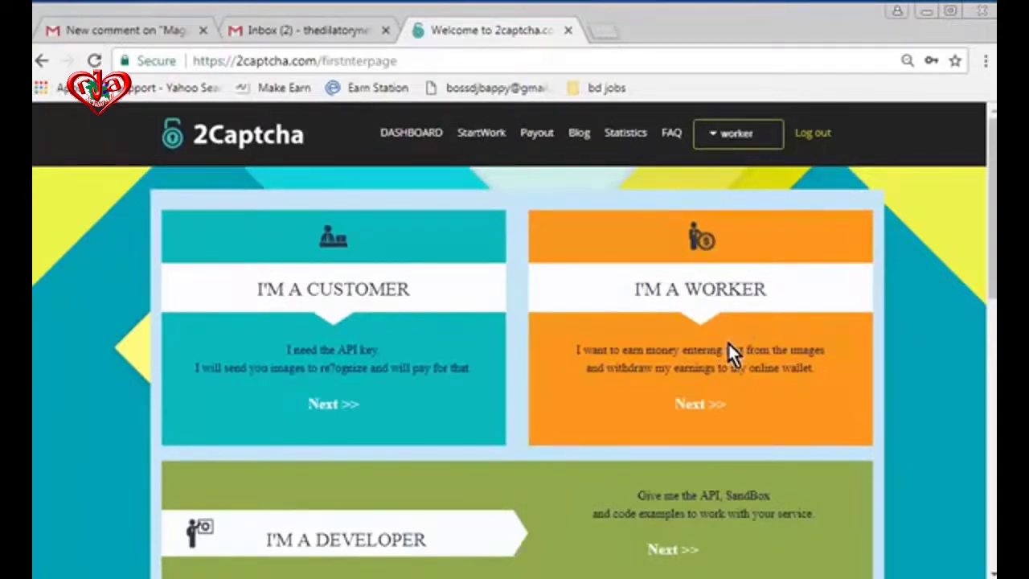
{"action": "scroll", "coordinate": [727, 342], "scroll_direction": "down", "scroll_amount": 5}
{"action": "scroll", "coordinate": [730, 298], "scroll_direction": "up", "scroll_amount": 3}
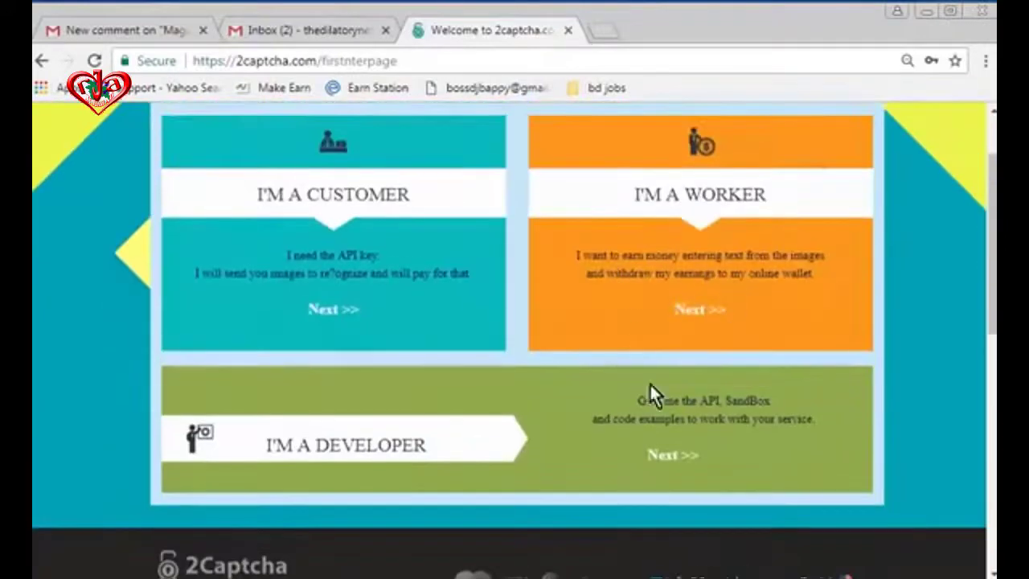
{"action": "left_click", "coordinate": [664, 471]}
{"action": "scroll", "coordinate": [744, 435], "scroll_direction": "up", "scroll_amount": 2}
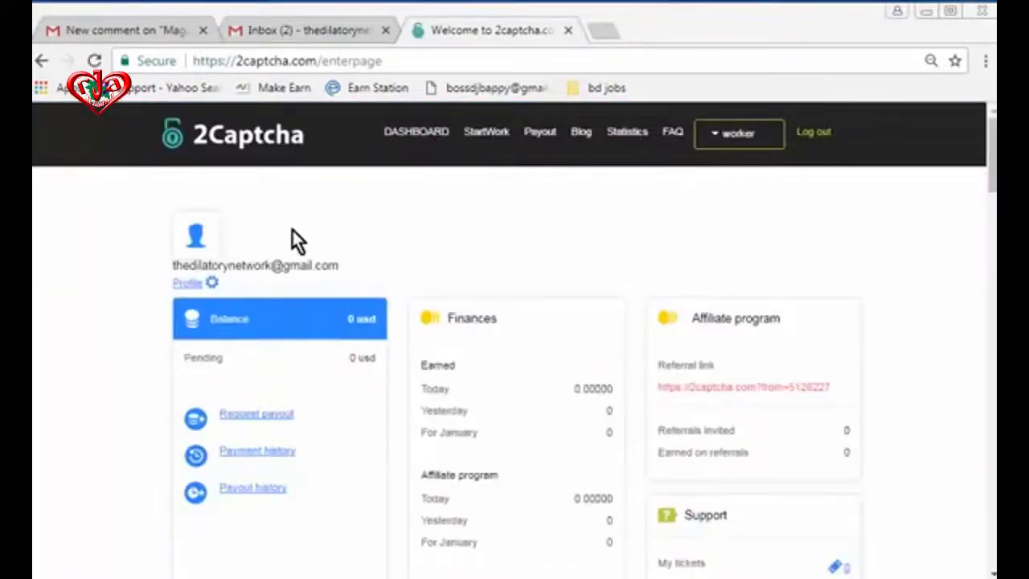
Highlight the dashboard's account and profile details, then switch to the Gmail inbox tab
{"action": "left_click_drag", "start_coordinate": [161, 221], "coordinate": [808, 281]}
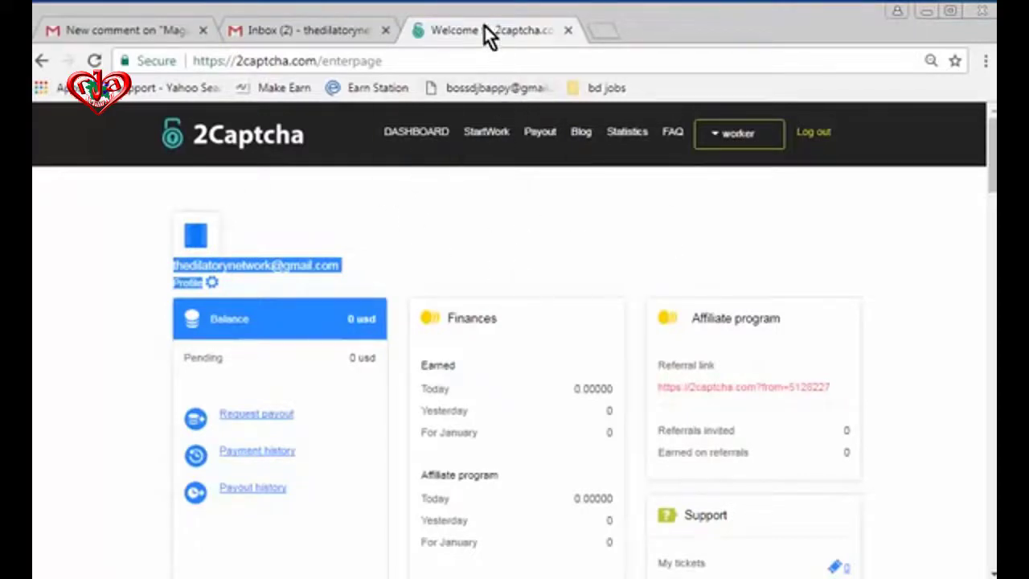
{"action": "left_click", "coordinate": [251, 35]}
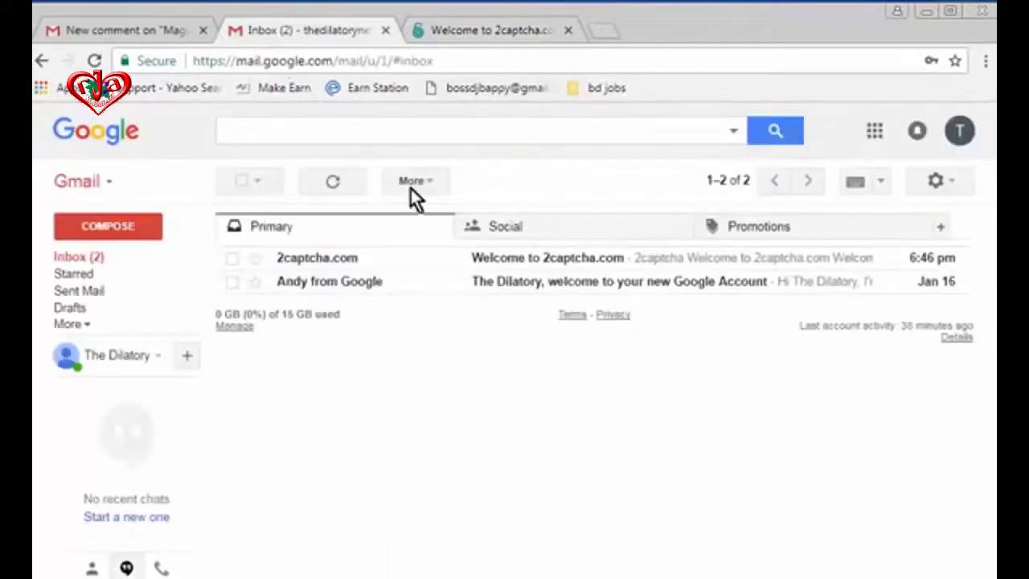
Open the 2captcha.com welcome email and follow its auth/check_key confirmation link
{"action": "left_click", "coordinate": [287, 262]}
{"action": "scroll", "coordinate": [540, 318], "scroll_direction": "down", "scroll_amount": 3}
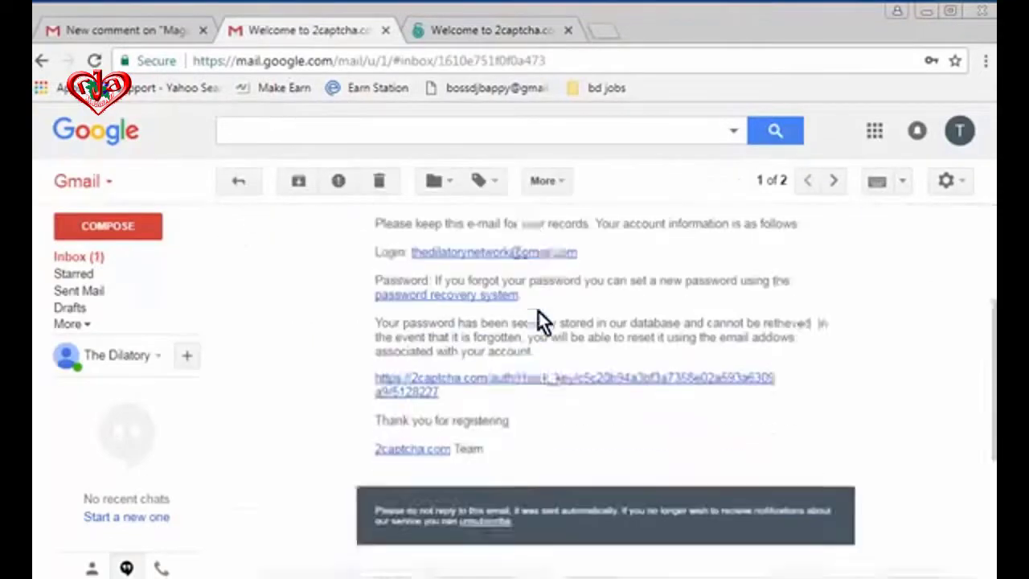
{"action": "scroll", "coordinate": [544, 322], "scroll_direction": "down", "scroll_amount": 1}
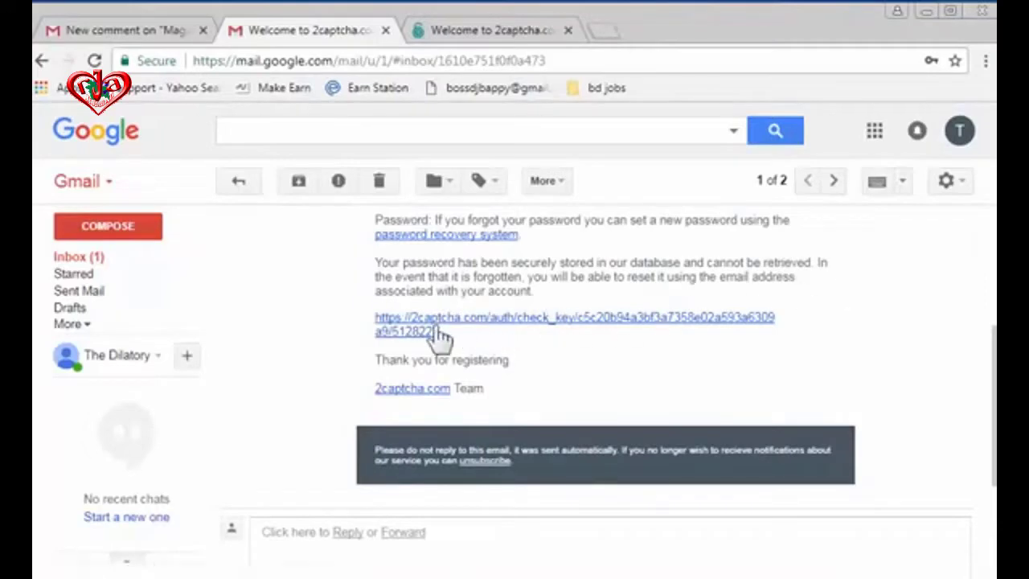
{"action": "scroll", "coordinate": [450, 365], "scroll_direction": "up", "scroll_amount": 1}
{"action": "scroll", "coordinate": [450, 366], "scroll_direction": "up", "scroll_amount": 2}
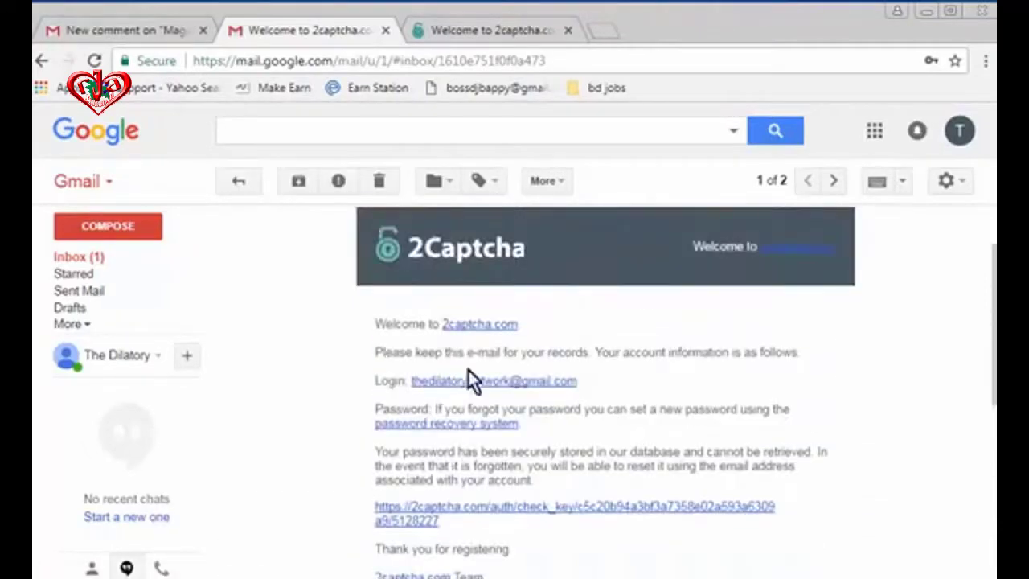
{"action": "scroll", "coordinate": [645, 391], "scroll_direction": "down", "scroll_amount": 2}
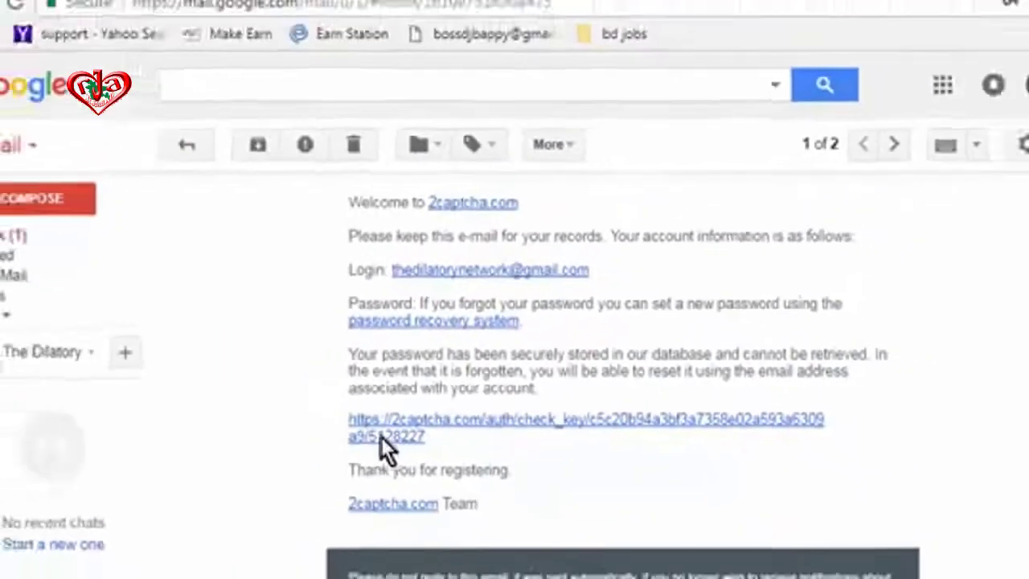
{"action": "left_click", "coordinate": [353, 452]}
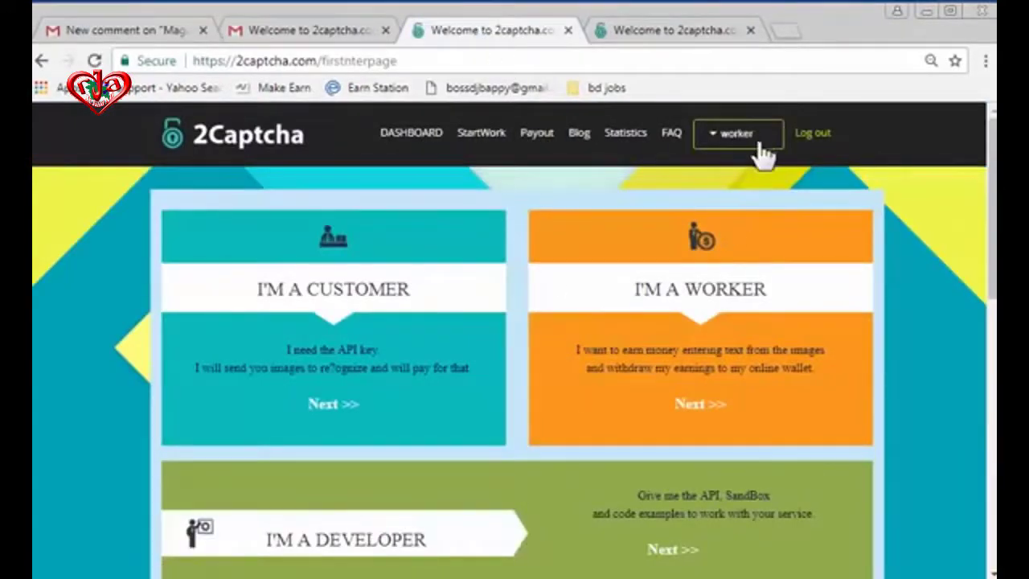
Switch the account role to developer, then back to worker
{"action": "left_click", "coordinate": [725, 139]}
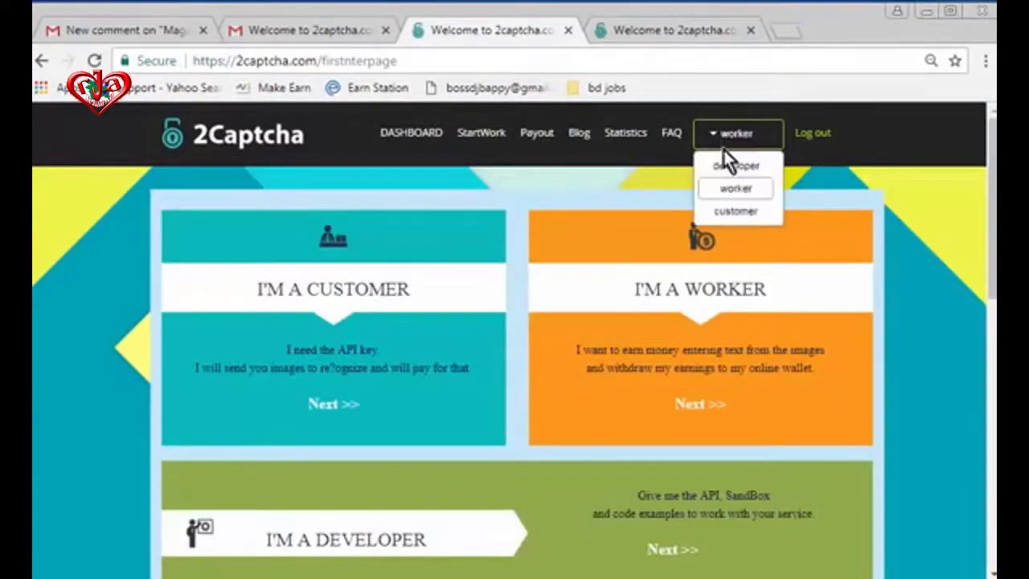
{"action": "left_click", "coordinate": [736, 191]}
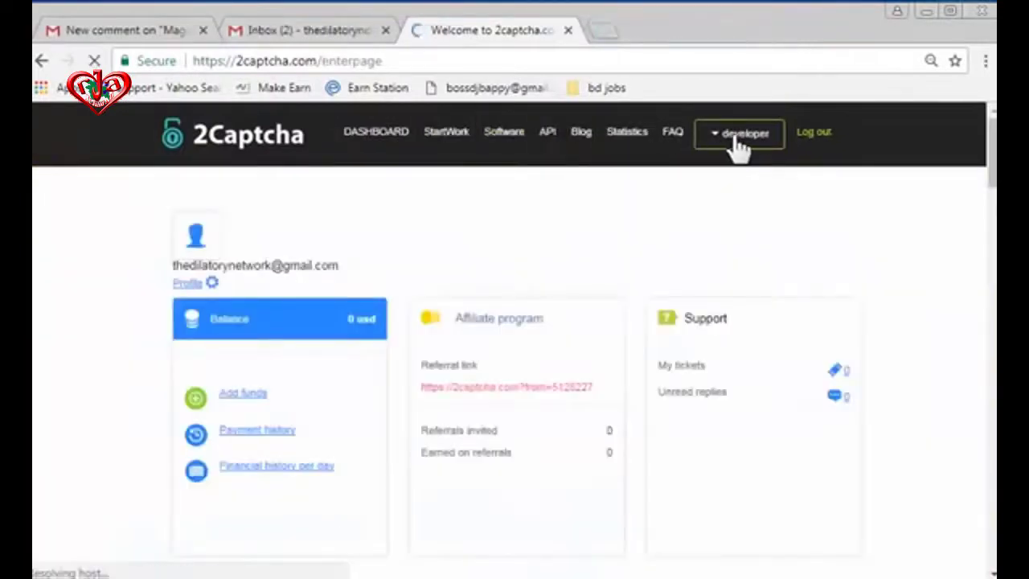
{"action": "left_click", "coordinate": [728, 147]}
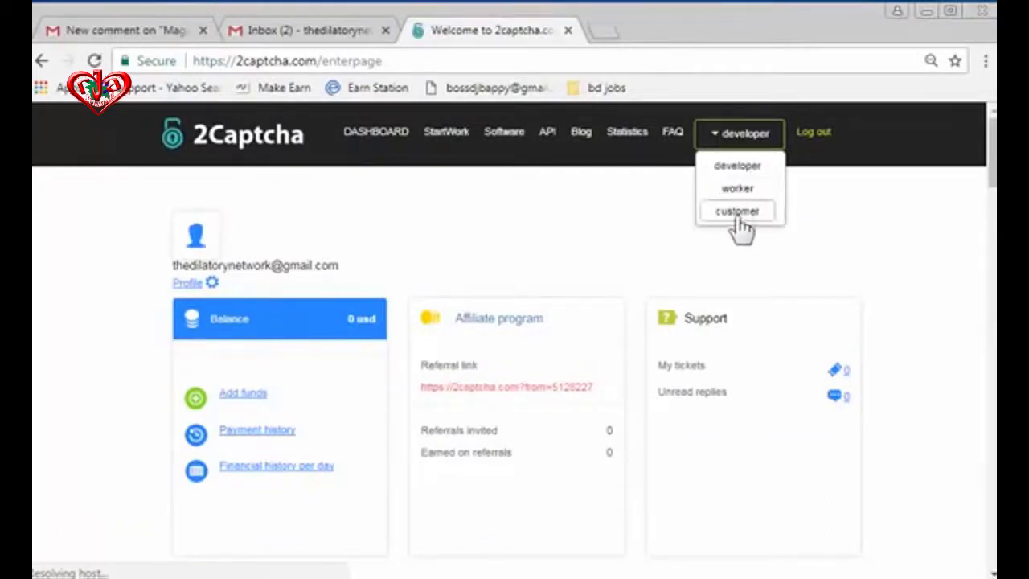
{"action": "left_click", "coordinate": [737, 190]}
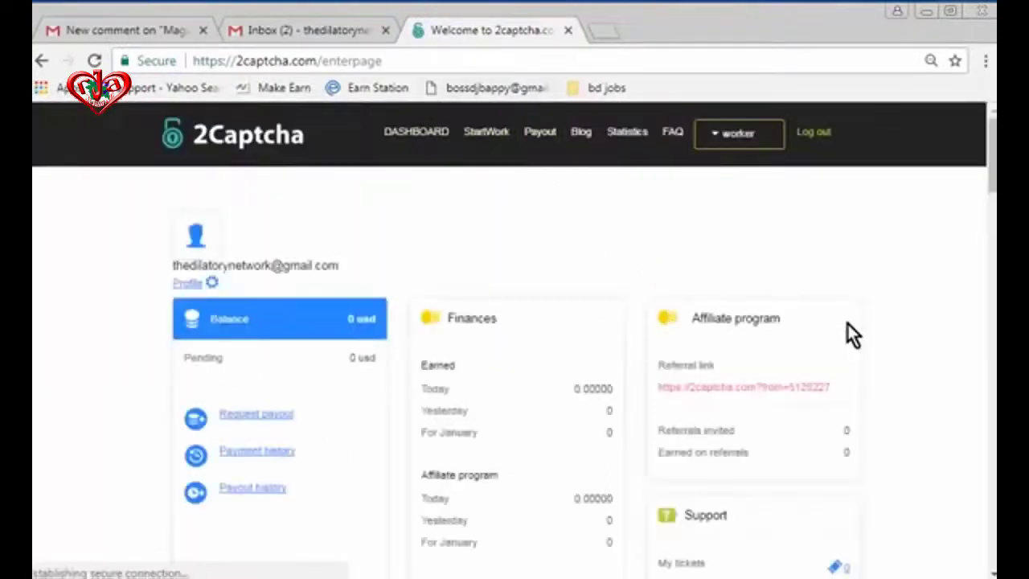
Highlight the text of the worker dashboard panels, then clear the selection
{"action": "left_click_drag", "start_coordinate": [142, 199], "coordinate": [947, 529]}
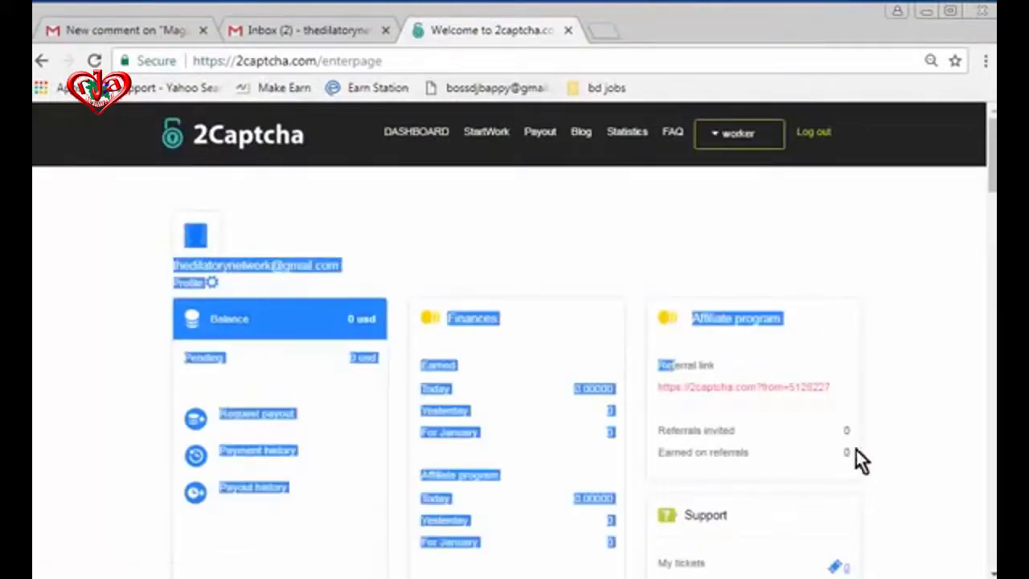
{"action": "scroll", "coordinate": [489, 366], "scroll_direction": "down", "scroll_amount": 3}
{"action": "scroll", "coordinate": [434, 314], "scroll_direction": "up", "scroll_amount": 3}
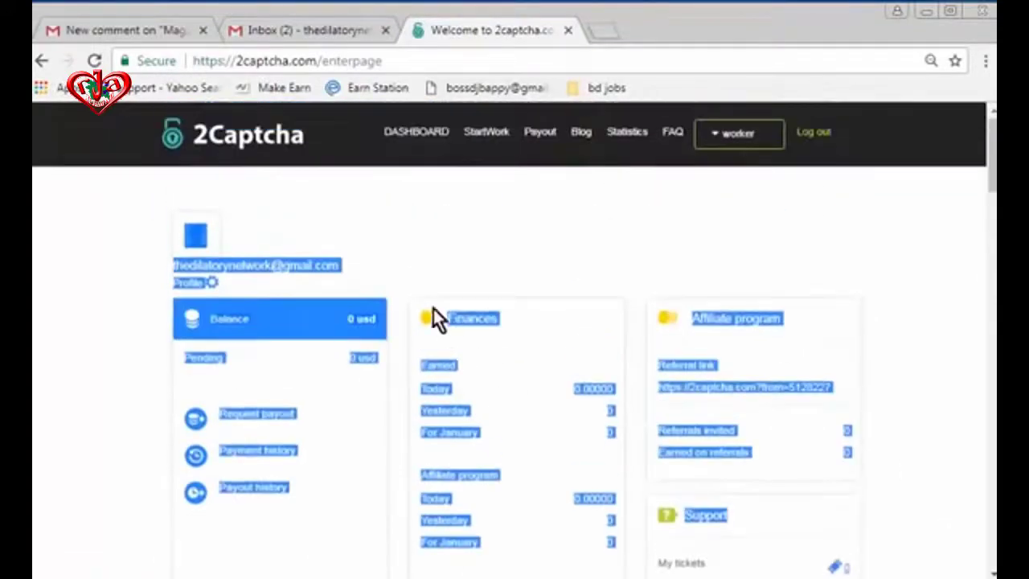
{"action": "left_click", "coordinate": [412, 277]}
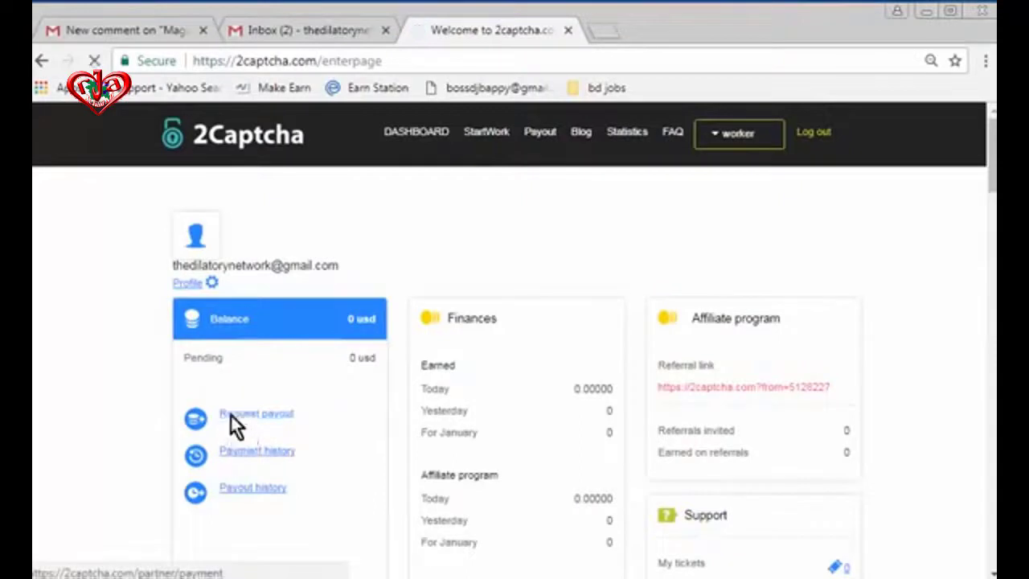
Open the Request Payout page from the worker dashboard
{"action": "left_click", "coordinate": [229, 415]}
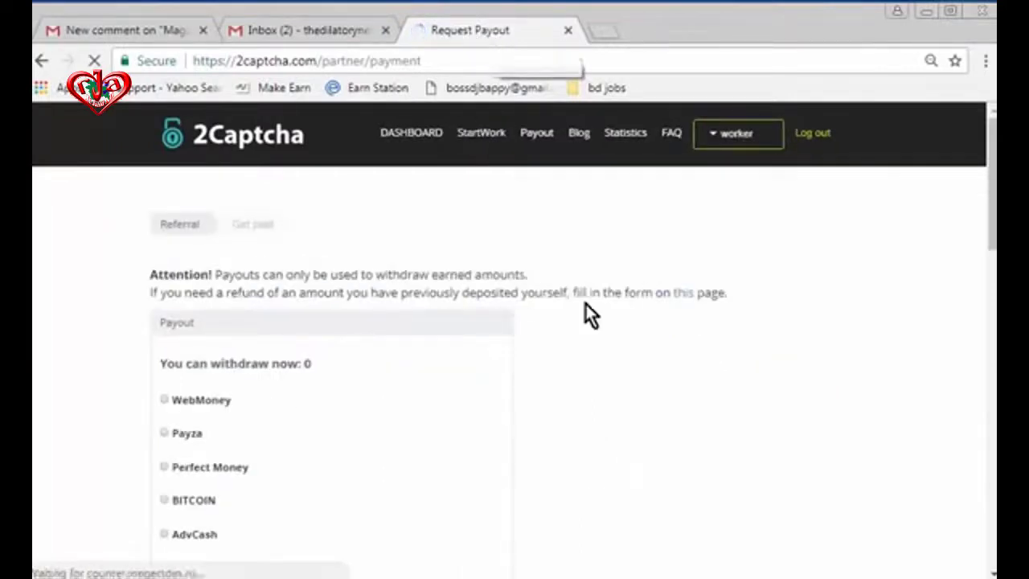
{"action": "scroll", "coordinate": [584, 303], "scroll_direction": "down", "scroll_amount": 3}
{"action": "scroll", "coordinate": [585, 303], "scroll_direction": "up", "scroll_amount": 3}
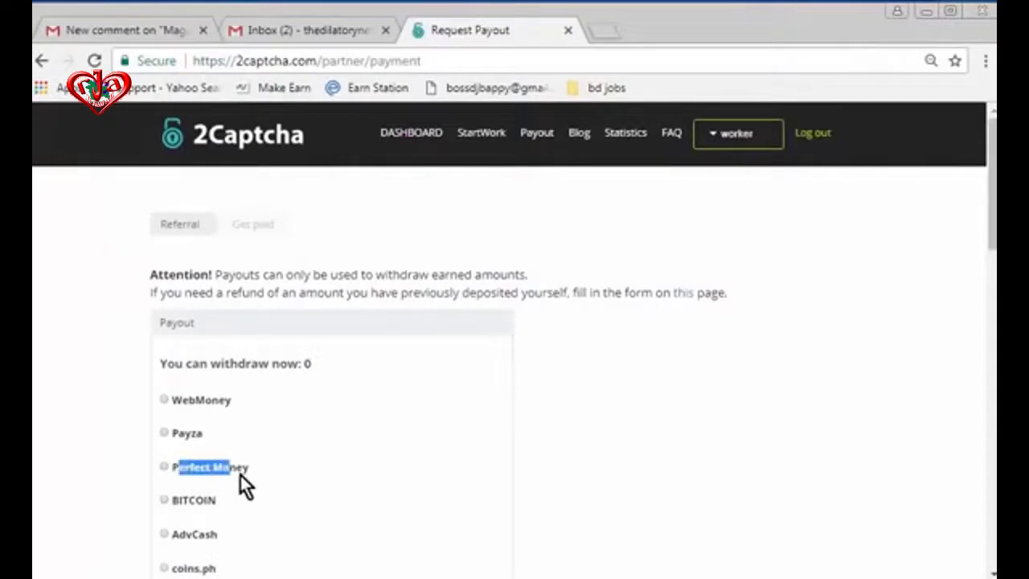
Highlight the BITCOIN, AdvCash, coins.ph, uphold.com and coinbase.com payout methods
{"action": "left_click_drag", "start_coordinate": [240, 475], "coordinate": [460, 444]}
{"action": "scroll", "coordinate": [462, 440], "scroll_direction": "down", "scroll_amount": 2}
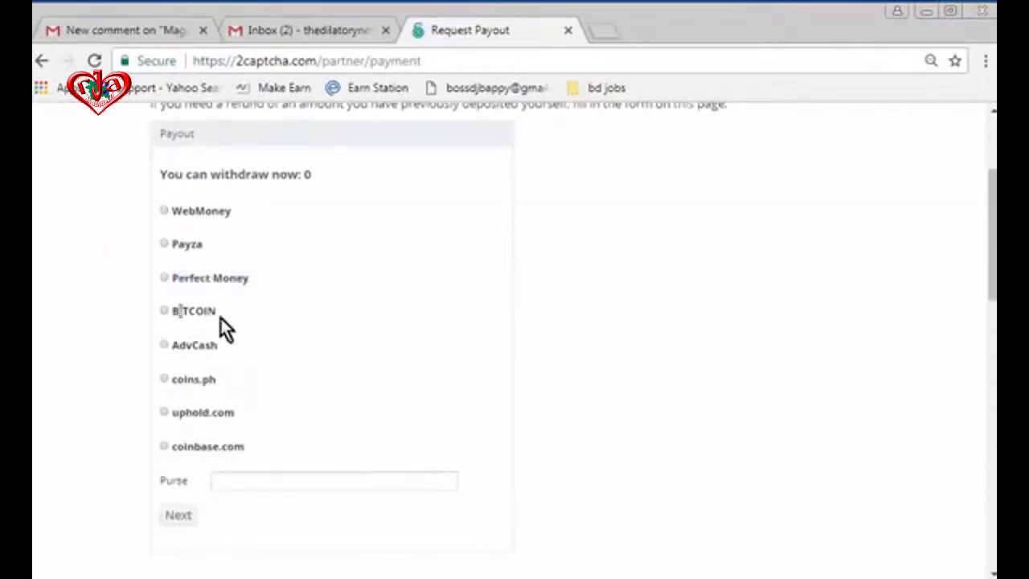
{"action": "mouse_move", "coordinate": [179, 311]}
{"action": "left_mouse_down"}
{"action": "mouse_move", "coordinate": [179, 348]}
{"action": "mouse_move", "coordinate": [263, 351]}
{"action": "left_mouse_up"}
{"action": "double_click", "coordinate": [185, 381]}
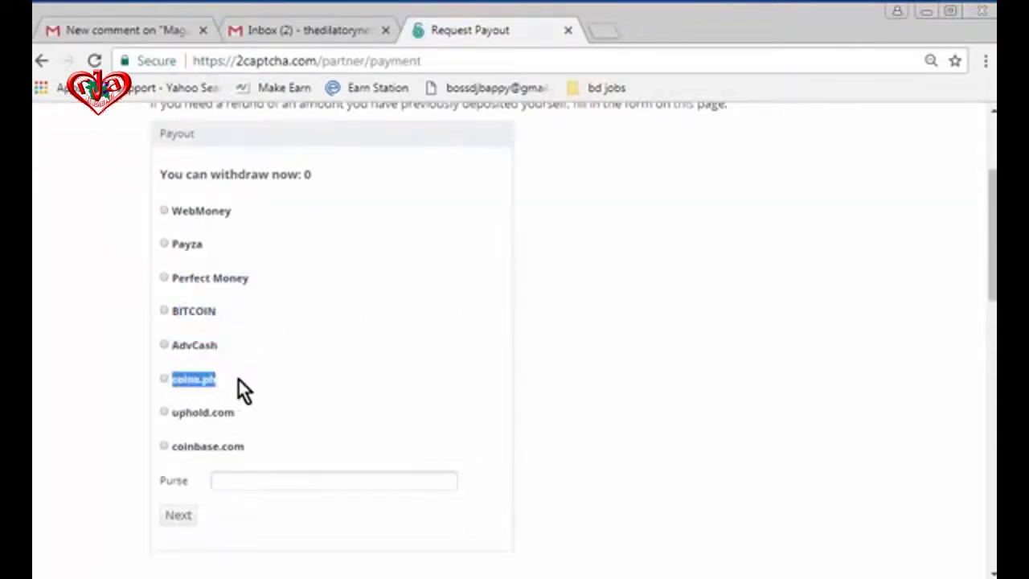
{"action": "left_click_drag", "start_coordinate": [167, 417], "coordinate": [244, 418]}
{"action": "scroll", "coordinate": [342, 432], "scroll_direction": "down", "scroll_amount": 2}
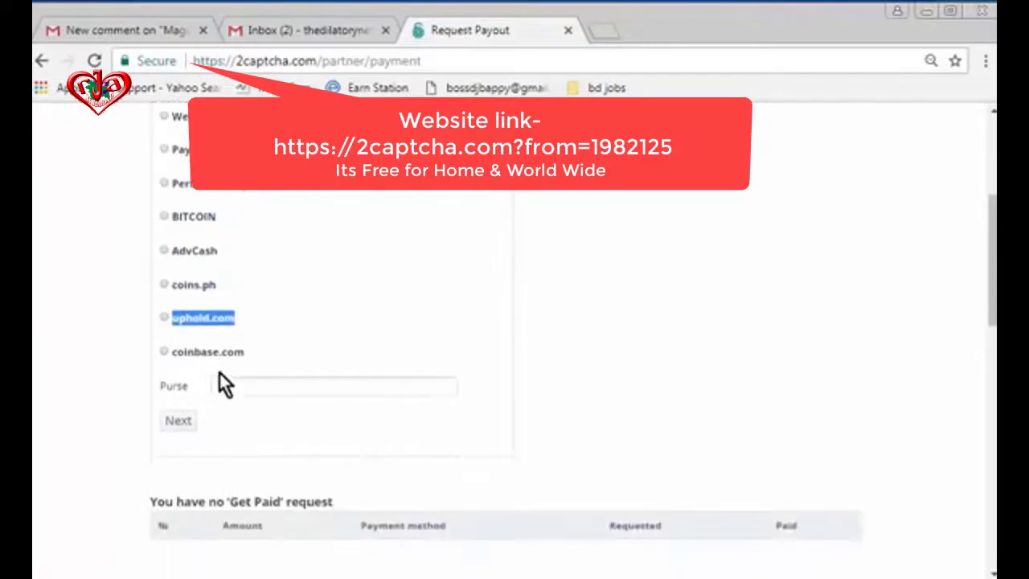
{"action": "left_click_drag", "start_coordinate": [170, 354], "coordinate": [257, 371]}
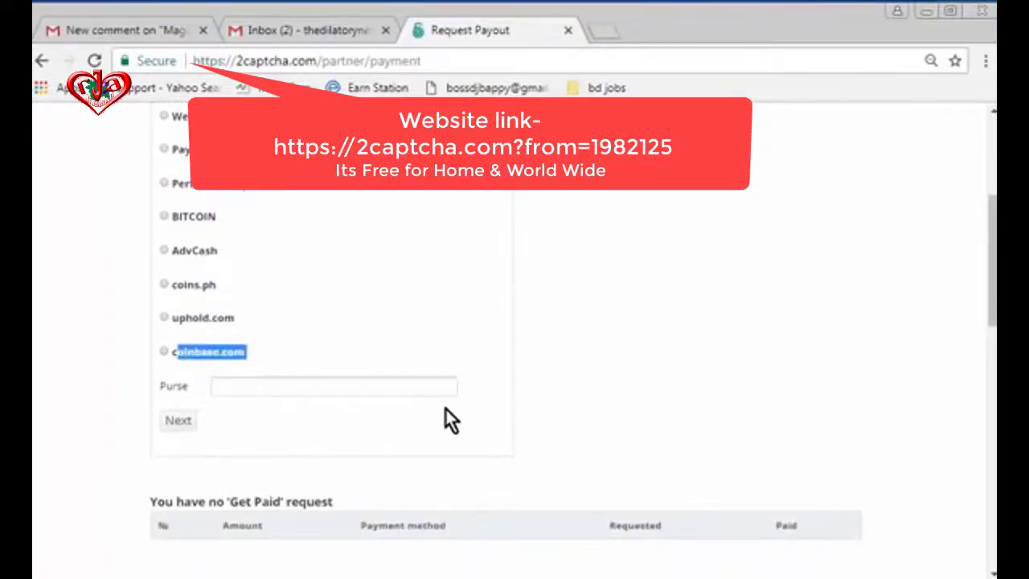
{"action": "scroll", "coordinate": [448, 422], "scroll_direction": "up", "scroll_amount": 6}
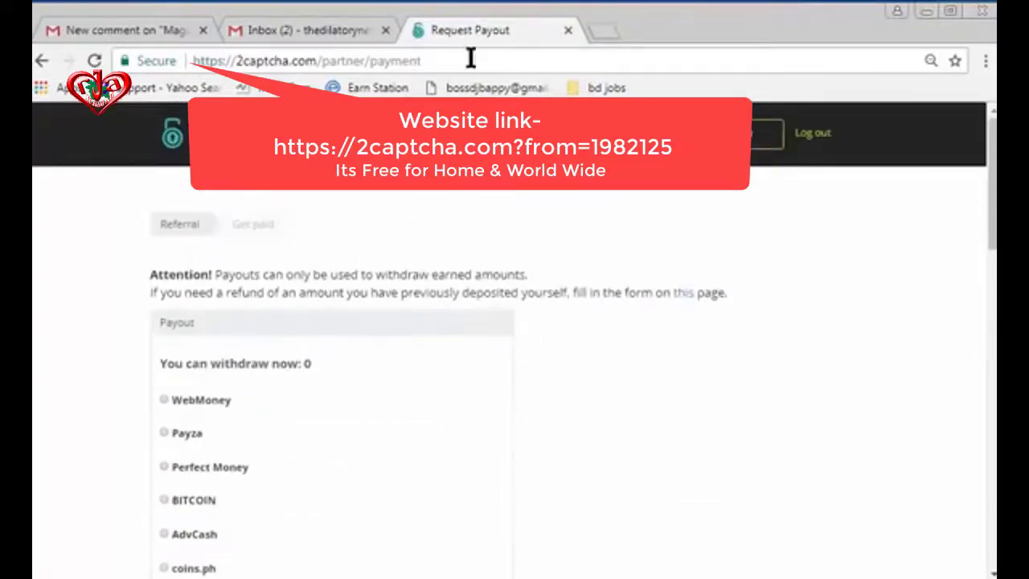
{"action": "scroll", "coordinate": [528, 439], "scroll_direction": "down", "scroll_amount": 5}
{"action": "scroll", "coordinate": [528, 439], "scroll_direction": "up", "scroll_amount": 5}
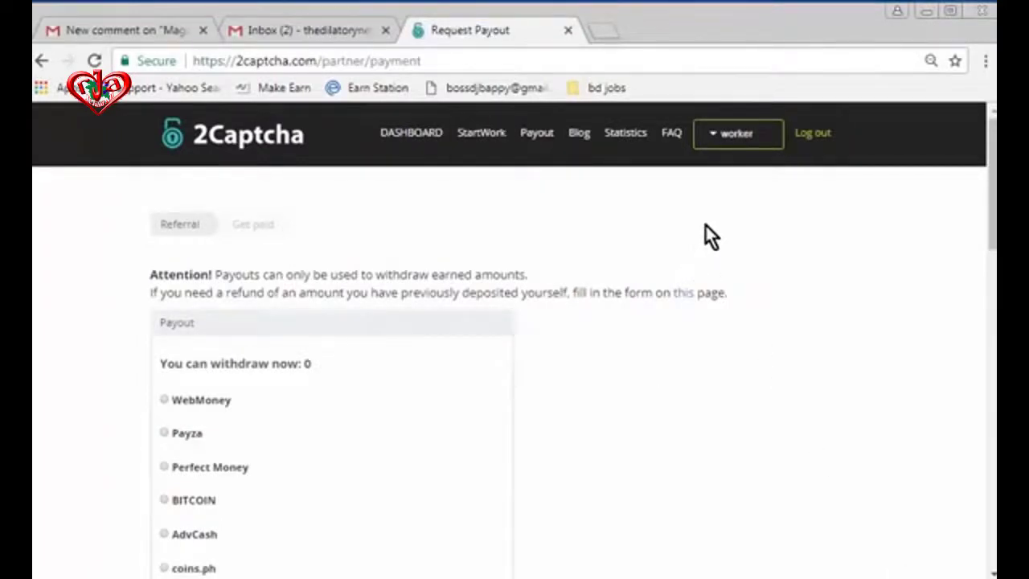
Go to StartWork to bring up the Training mode page showing 0/42 completed for normal + ReCaptcha
{"action": "left_click", "coordinate": [475, 135]}
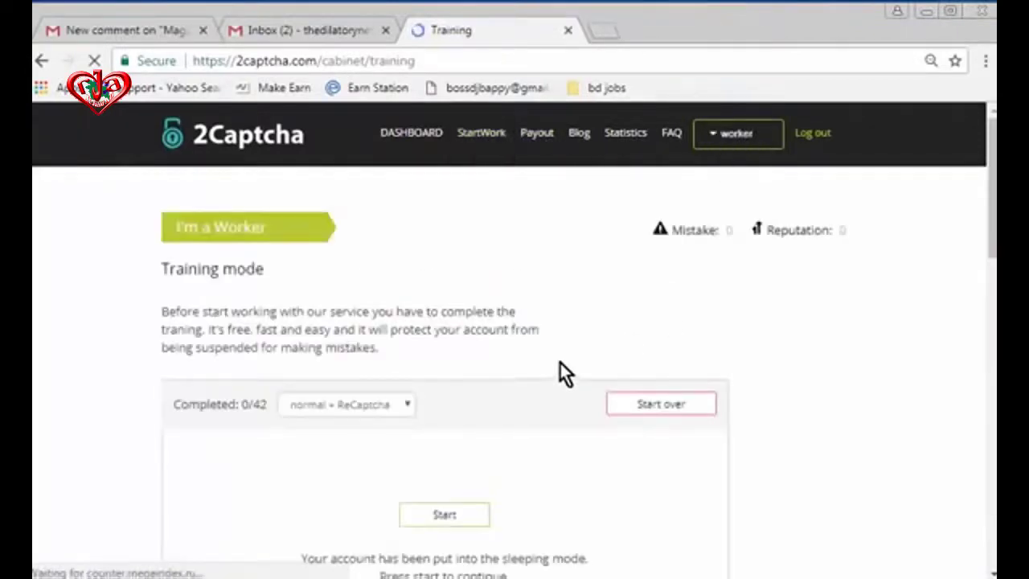
{"action": "scroll", "coordinate": [563, 370], "scroll_direction": "down", "scroll_amount": 2}
{"action": "scroll", "coordinate": [560, 362], "scroll_direction": "down", "scroll_amount": 2}
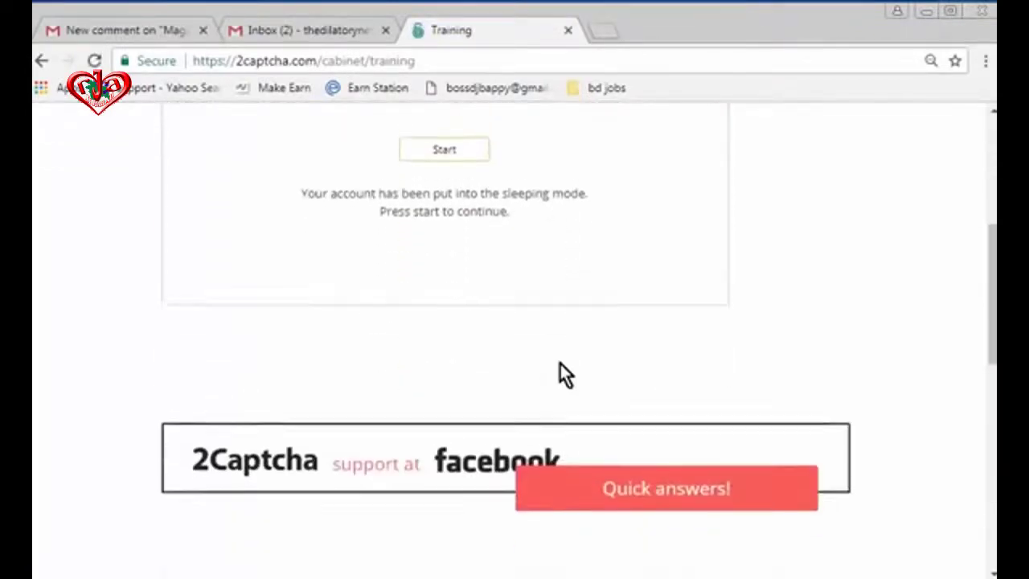
{"action": "scroll", "coordinate": [560, 362], "scroll_direction": "up", "scroll_amount": 3}
{"action": "scroll", "coordinate": [561, 372], "scroll_direction": "up", "scroll_amount": 1}
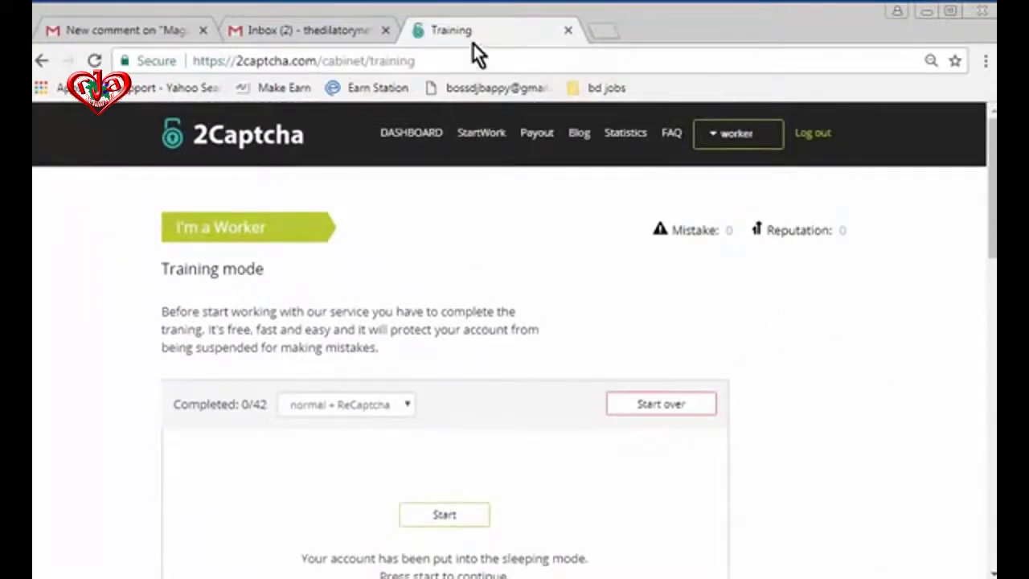
Scroll through the Training mode page, reviewing its instructions and the account's sleeping-mode status
{"action": "scroll", "coordinate": [766, 378], "scroll_direction": "down", "scroll_amount": 2}
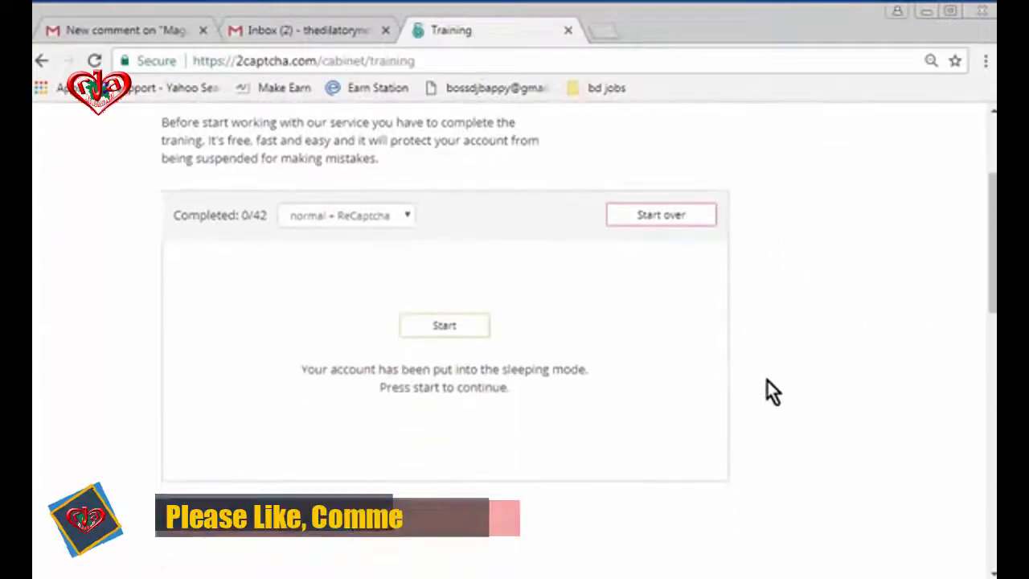
{"action": "scroll", "coordinate": [766, 382], "scroll_direction": "up", "scroll_amount": 1}
{"action": "scroll", "coordinate": [766, 395], "scroll_direction": "up", "scroll_amount": 1}
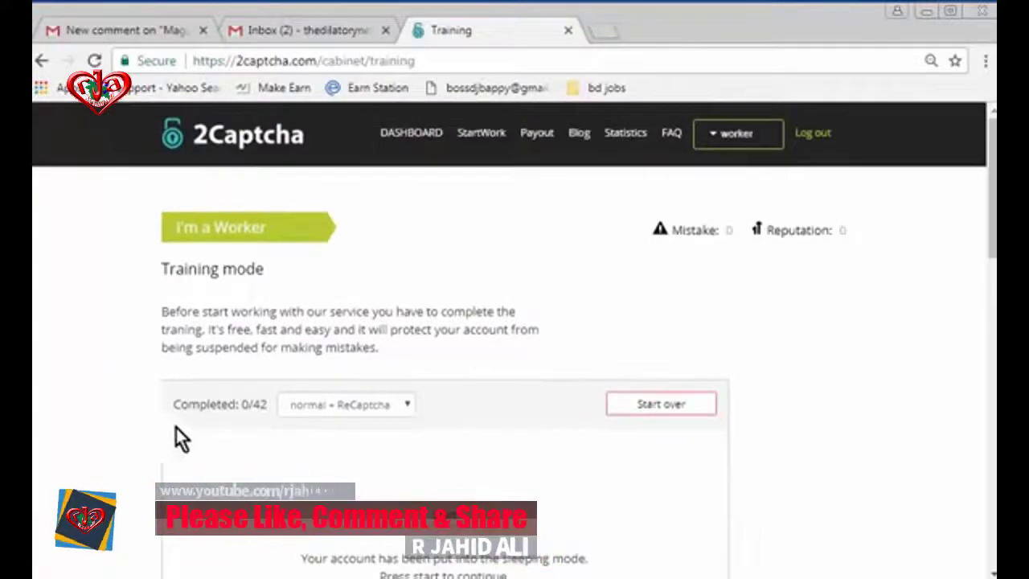
{"action": "scroll", "coordinate": [624, 459], "scroll_direction": "down", "scroll_amount": 2}
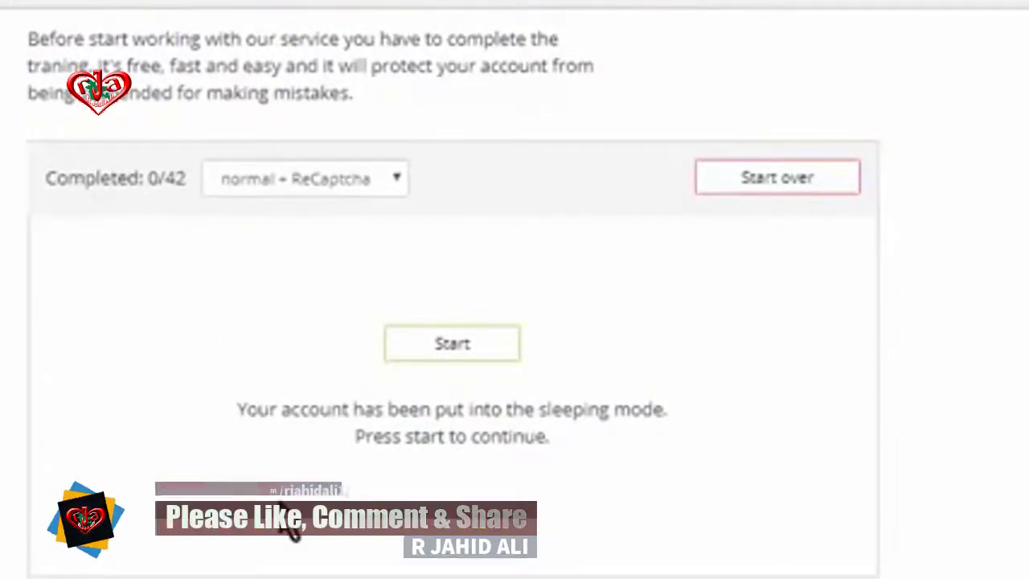
{"action": "scroll", "coordinate": [294, 532], "scroll_direction": "down", "scroll_amount": 3}
{"action": "scroll", "coordinate": [285, 504], "scroll_direction": "up", "scroll_amount": 5}
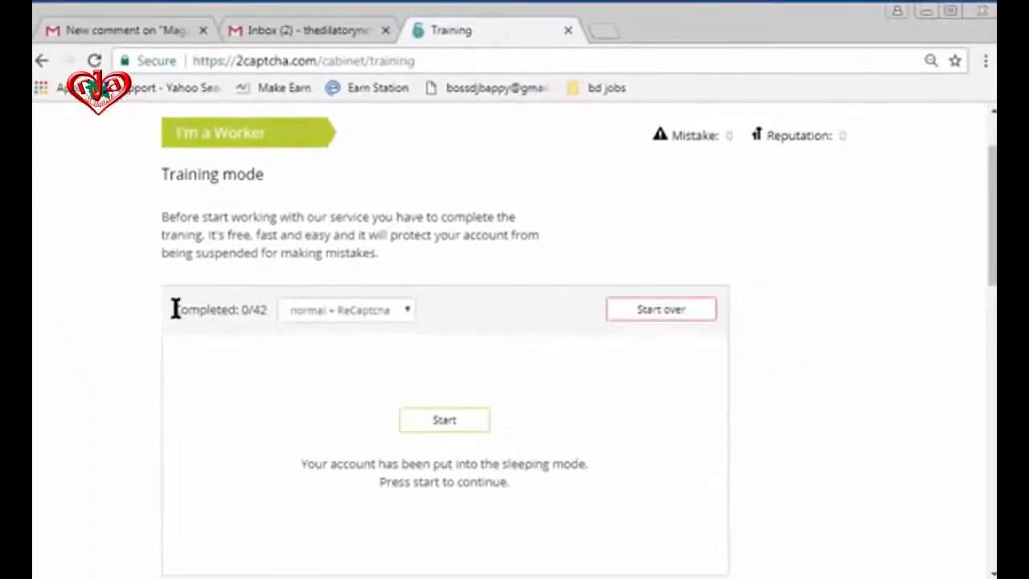
{"action": "left_click_drag", "start_coordinate": [174, 310], "coordinate": [191, 310]}
{"action": "left_click", "coordinate": [191, 311]}
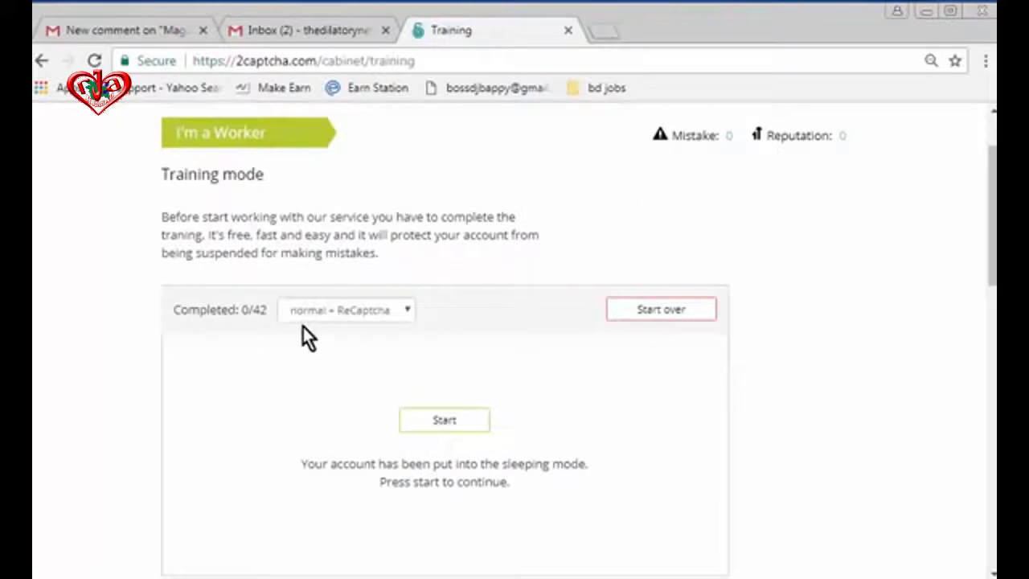